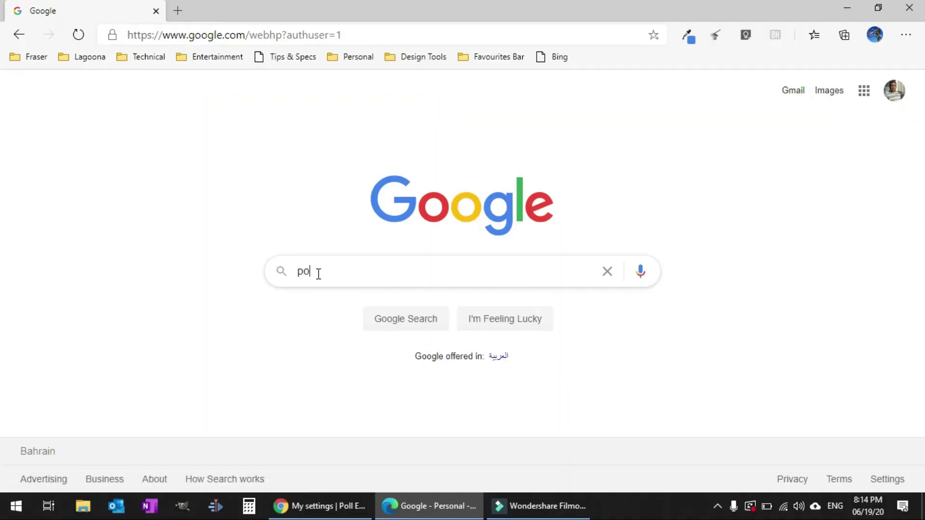
Search Google for 'polleverywhere' and open the polleverywhere.com homepage from the results
text(llev)
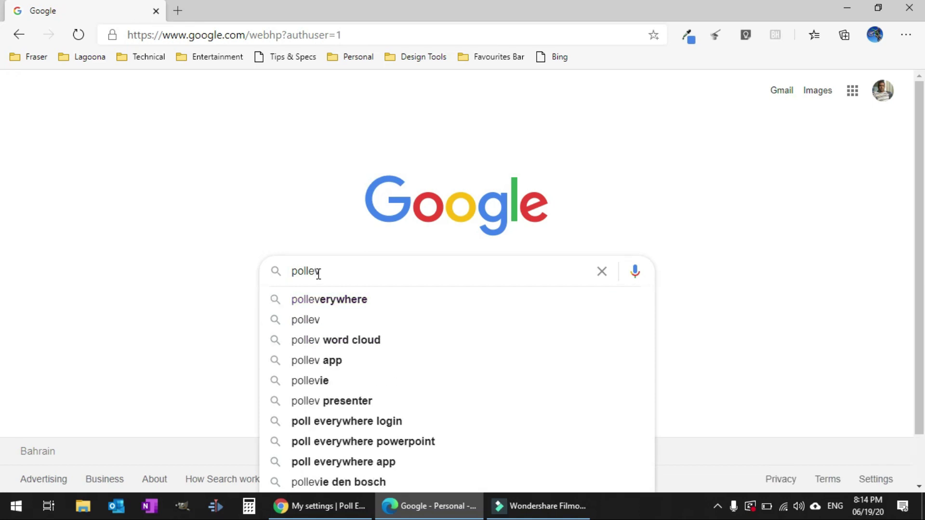
click(336, 301)
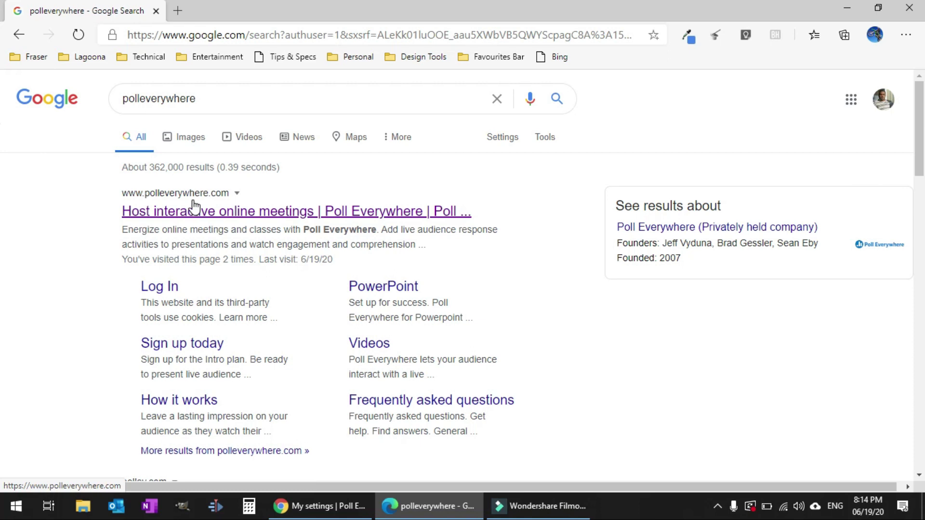
click(193, 195)
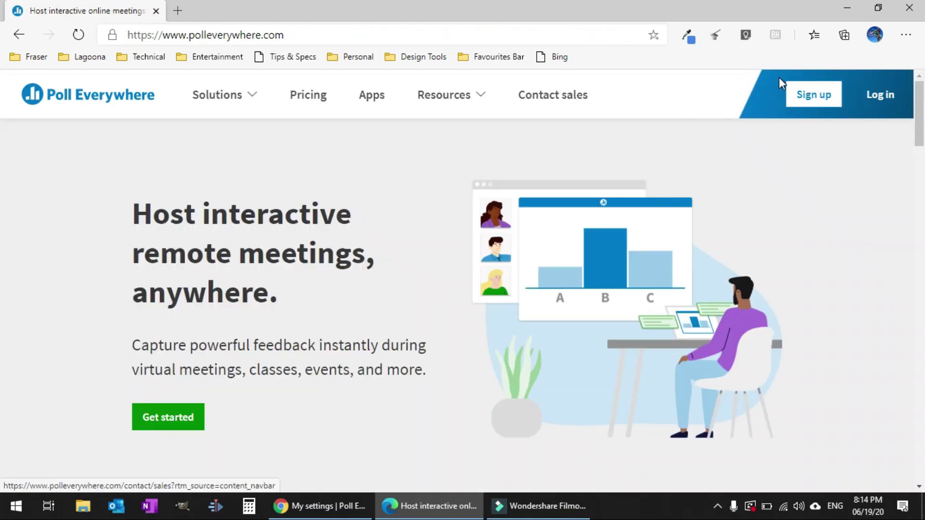
Open the login page, then look over the presenter account sign-up form
click(891, 102)
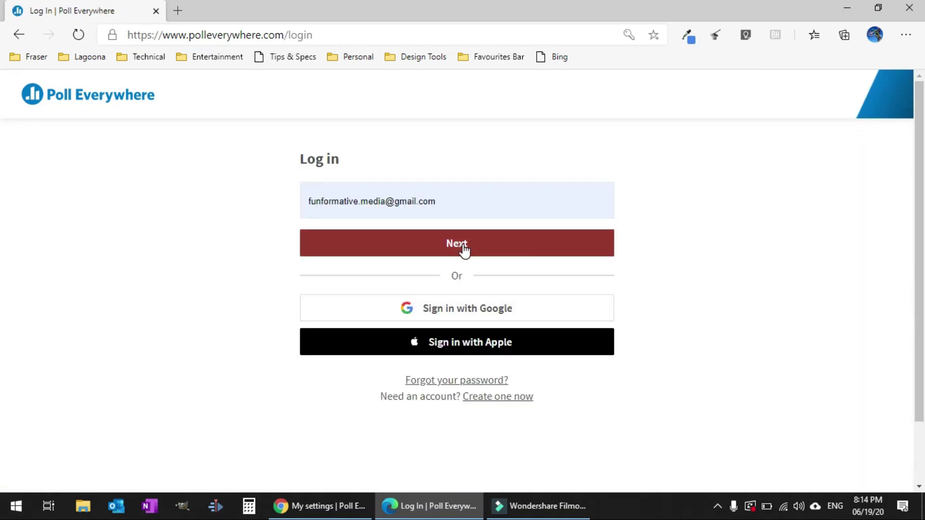
click(493, 397)
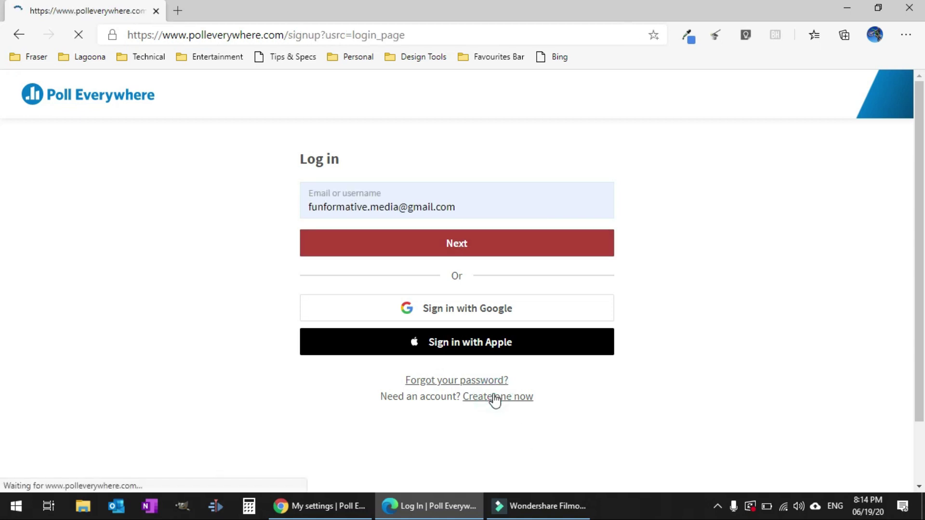
click(116, 366)
click(223, 326)
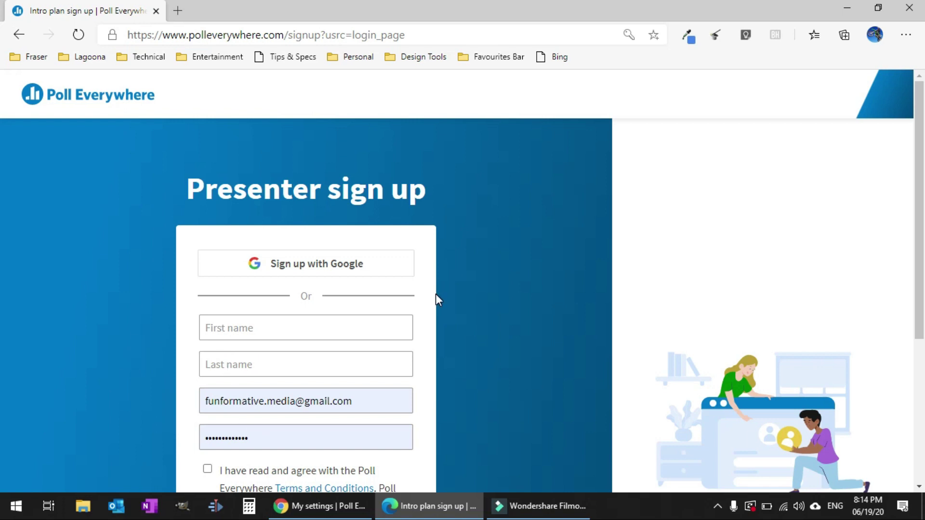
scroll(2, 231, down, 5)
scroll(3, 189, up, 5)
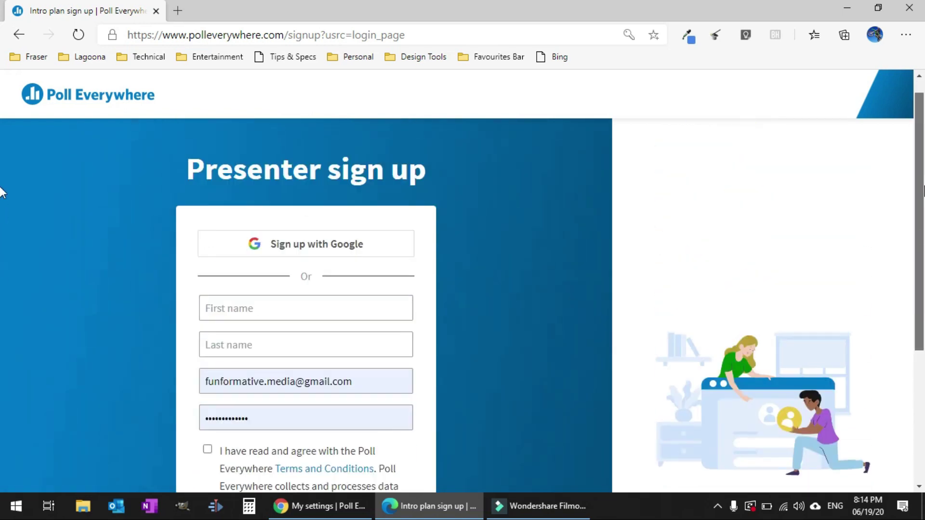
Return to the login page and sign in with the saved account e-mail
click(23, 37)
click(439, 207)
click(501, 235)
click(482, 275)
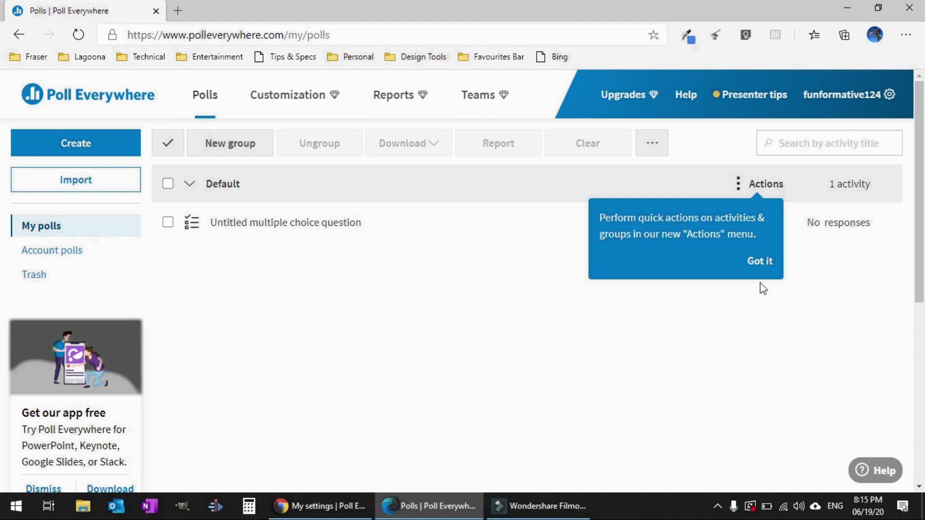
Dismiss the quick-actions tip and explore the poll options menu and Default group checkboxes
click(766, 263)
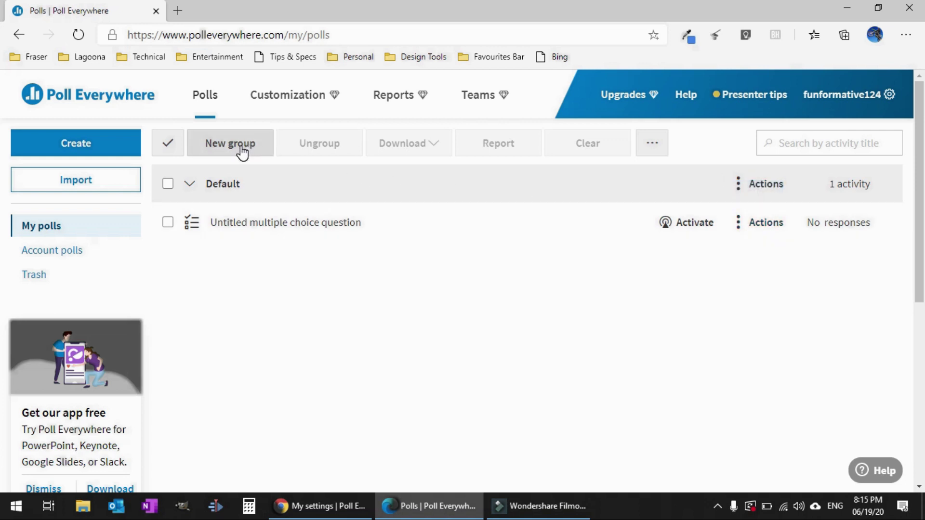
click(651, 156)
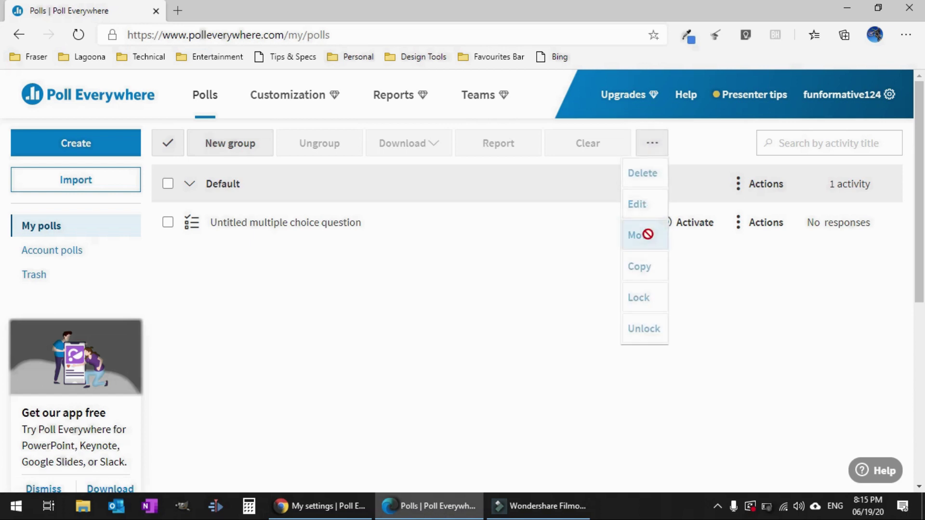
click(207, 318)
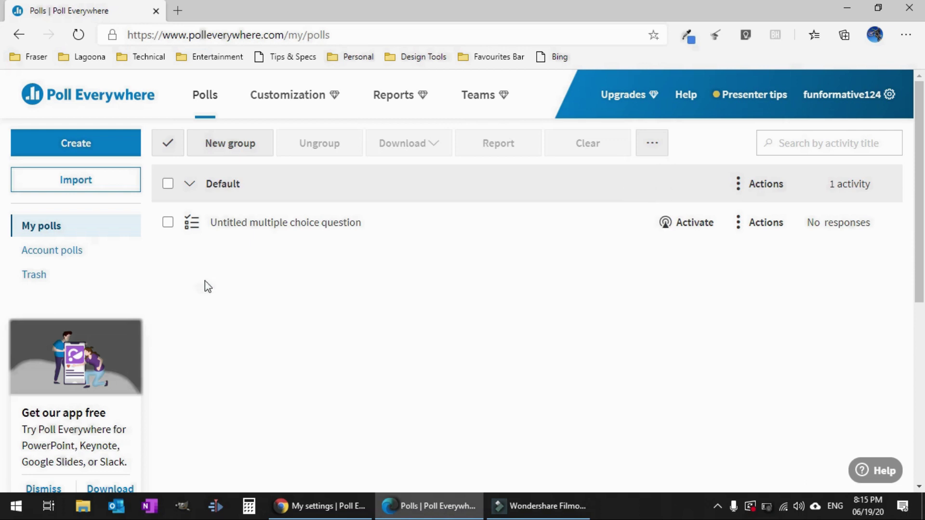
click(167, 185)
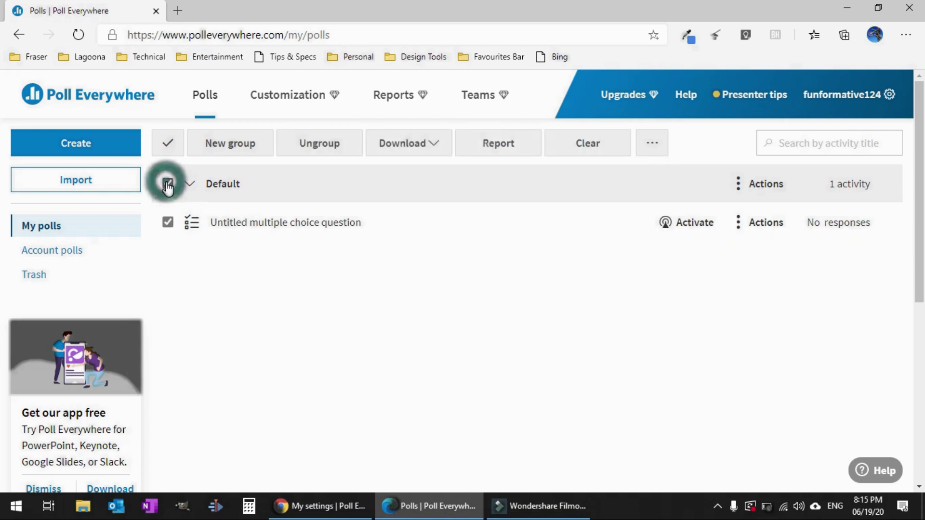
click(167, 193)
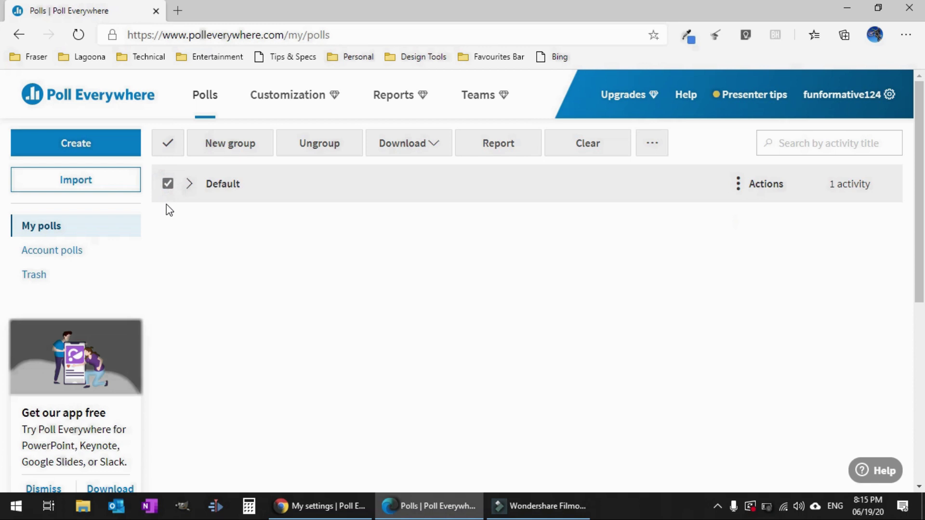
click(168, 184)
click(187, 184)
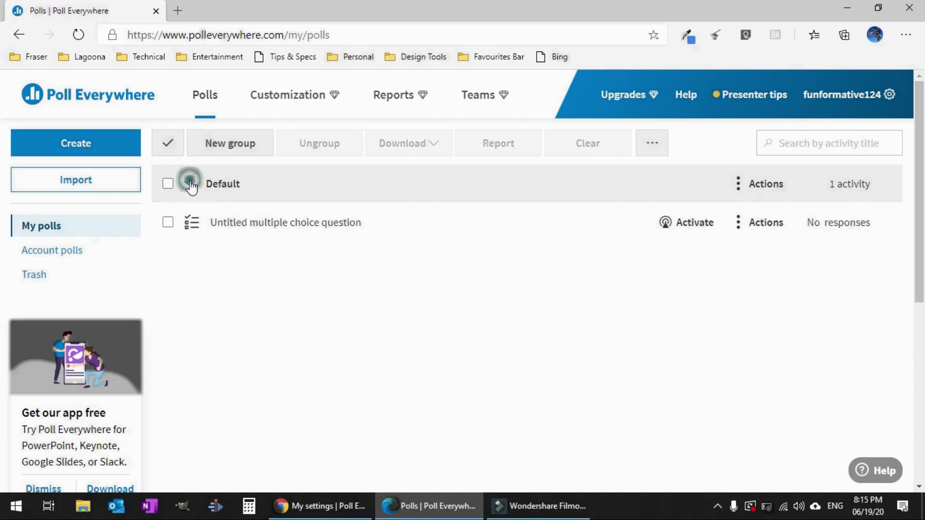
Select the Default group's question, bulk-edit its settings, and open the Untitled multiple choice question
click(169, 222)
click(652, 143)
click(642, 206)
scroll(2, 231, down, 6)
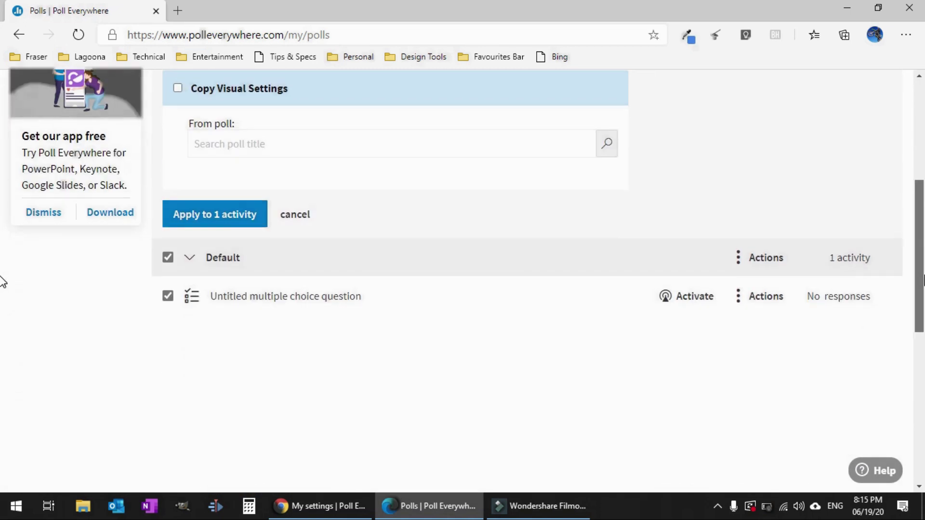
scroll(3, 258, up, 2)
scroll(2, 254, up, 1)
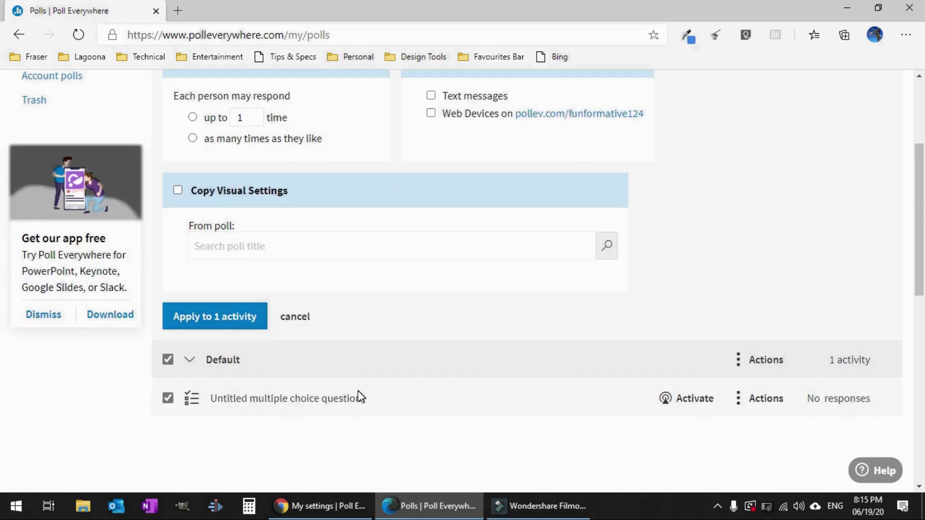
click(338, 399)
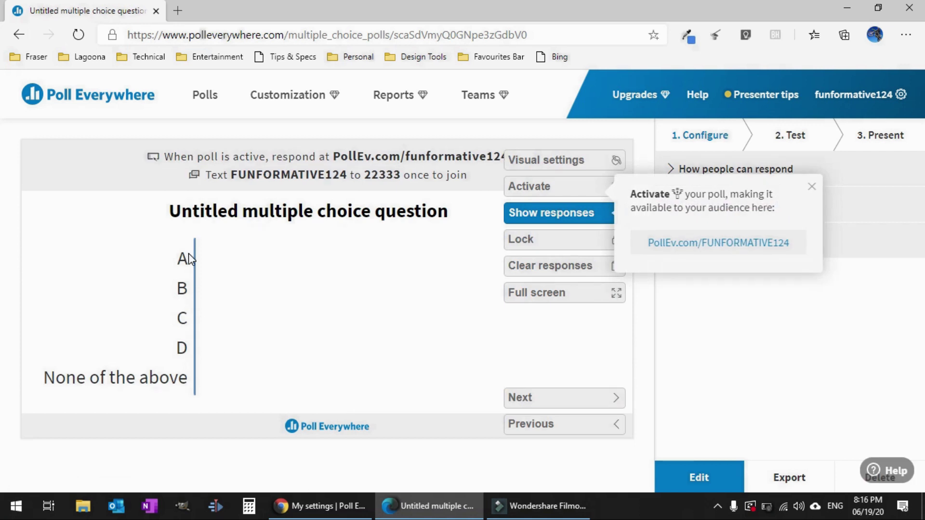
Dismiss the poll activation hint and try selecting the question title text
click(811, 187)
click(382, 206)
drag(267, 217, 368, 216)
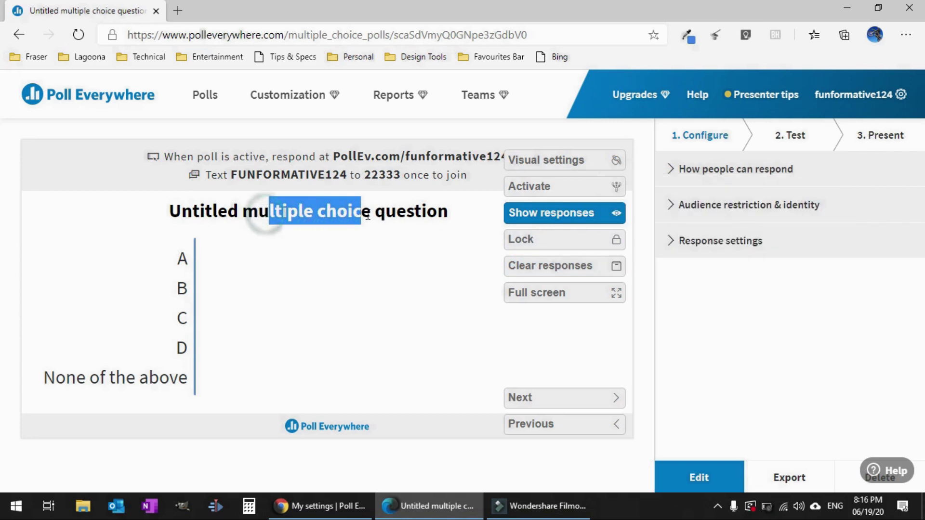
click(368, 215)
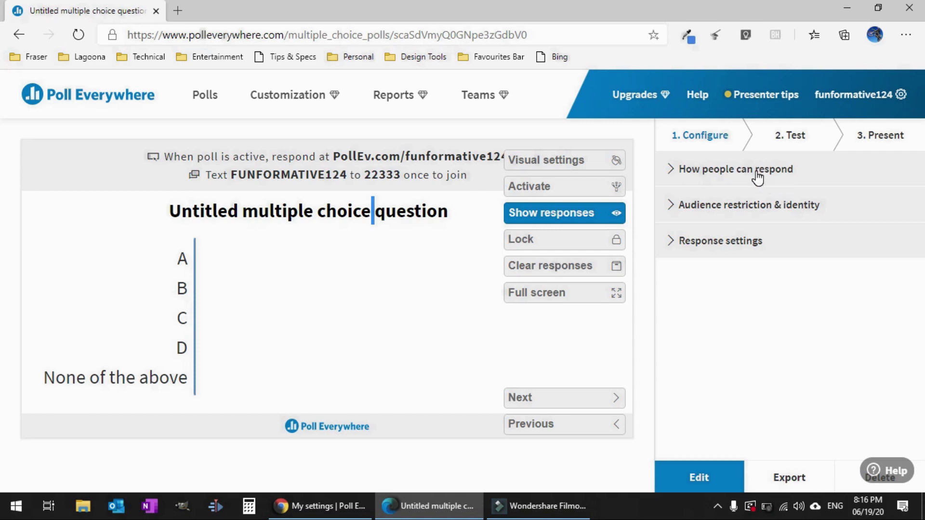
Retitle the question 'What is your favorite social media platform?', correcting the spelling of favorite
click(701, 473)
drag(210, 154, 3, 156)
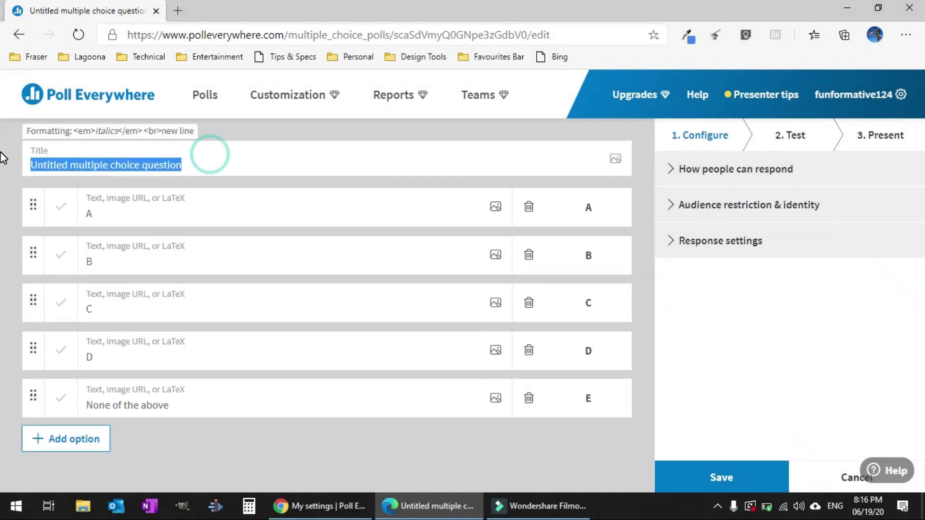
text(What is your favourite)
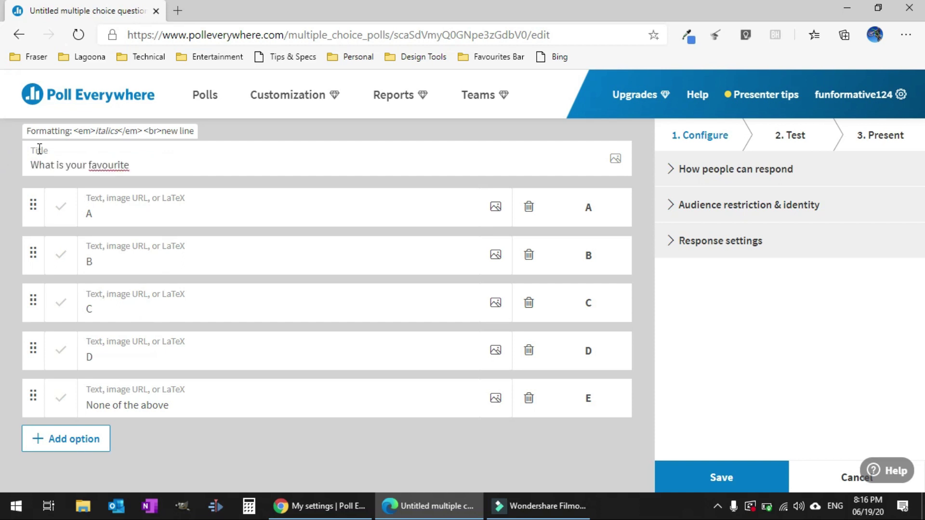
right_click(118, 166)
click(145, 178)
text(social media platform?)
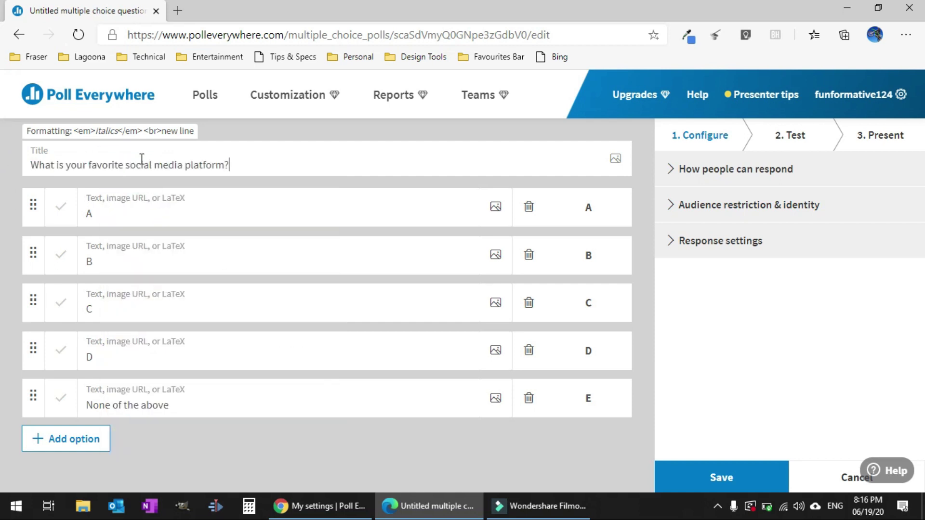
Set options A–E to FaceBook, YouTube, Instagram, WhatsApp and TikTok
double_click(137, 209)
text(FaceBook)
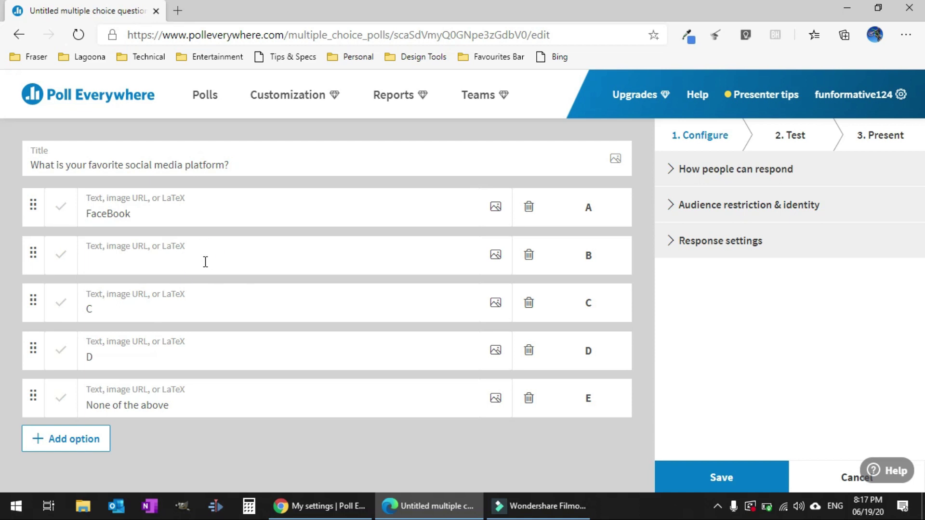
text(WhatsApp)
key(Tab)
key(Tab)
text(TikTok)
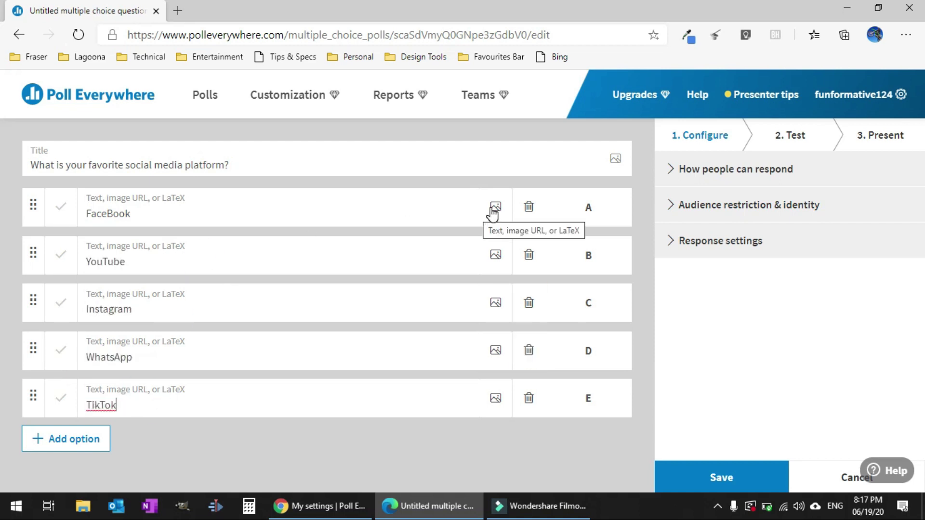
click(495, 207)
Upload the Facebook, YouTube and Instagram logos from the Desktop into options A–C
scroll(91, 120, up, 3)
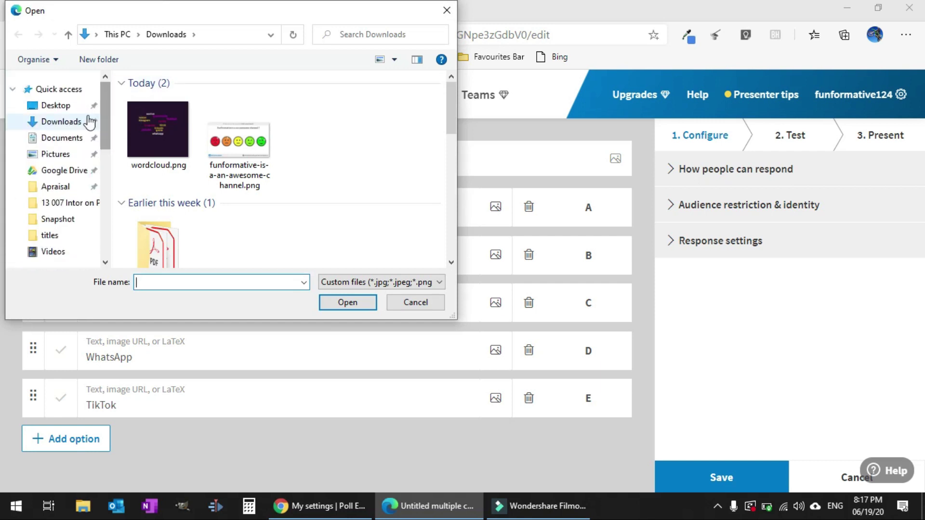
click(65, 105)
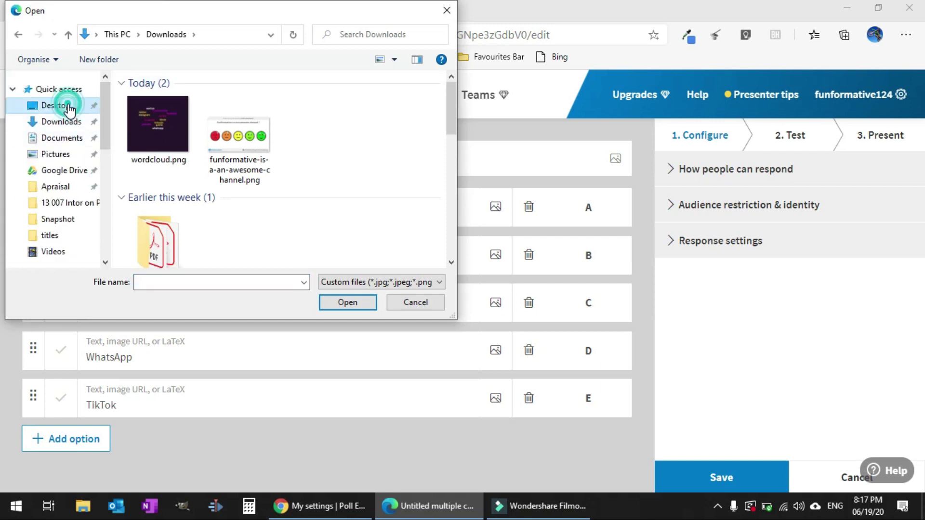
double_click(174, 207)
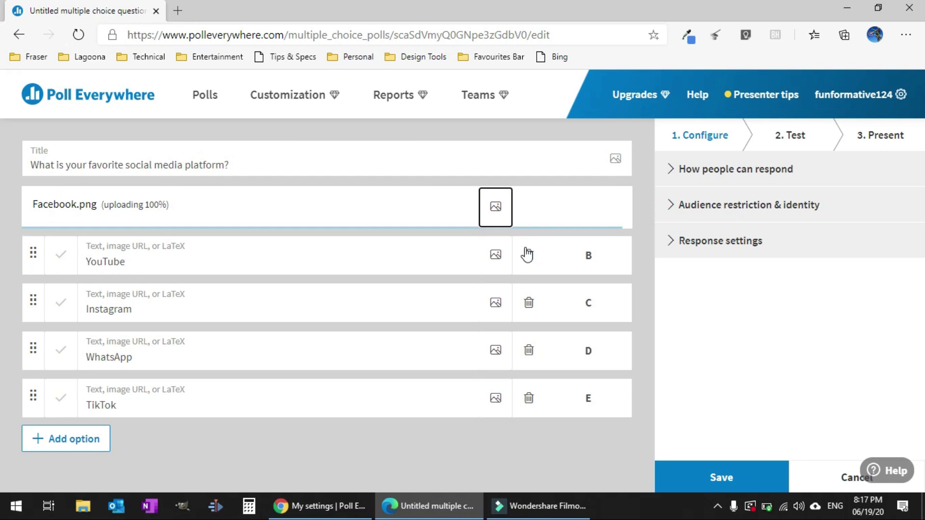
click(484, 206)
double_click(407, 207)
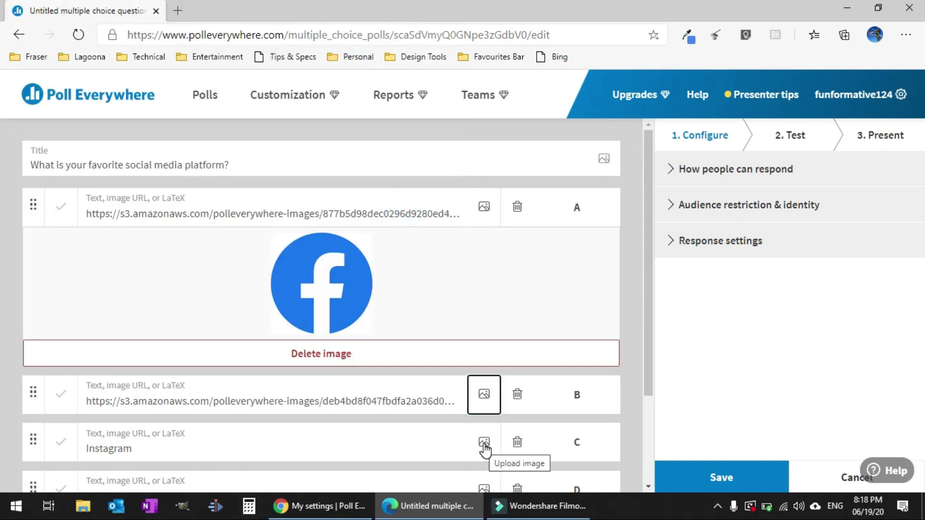
click(484, 442)
double_click(241, 207)
Upload the WhatsApp and TikTok logos into options D and E, then save the poll
scroll(645, 289, down, 8)
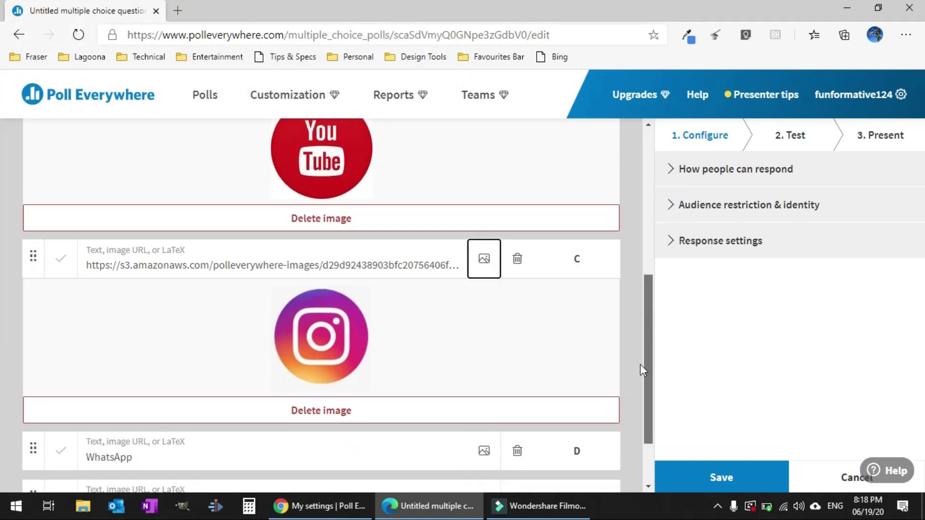
click(484, 369)
double_click(324, 208)
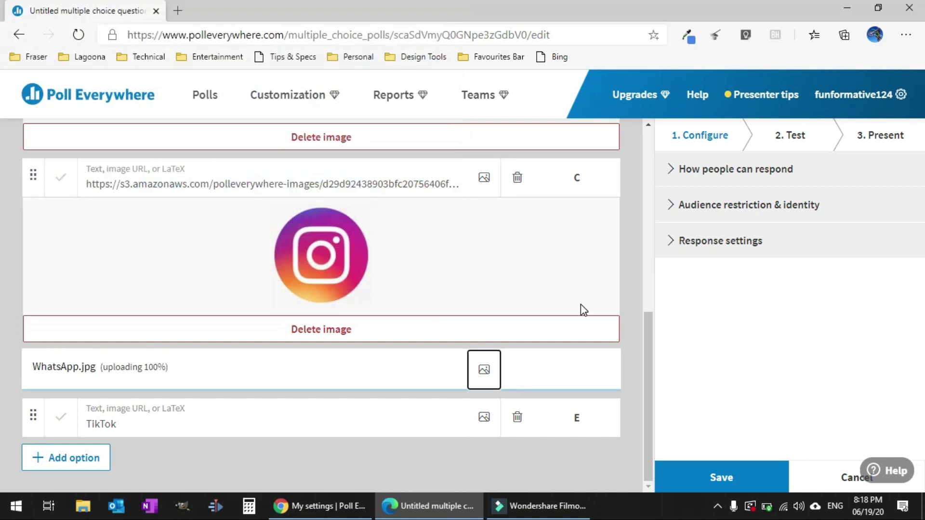
scroll(646, 313, down, 3)
click(484, 417)
double_click(404, 104)
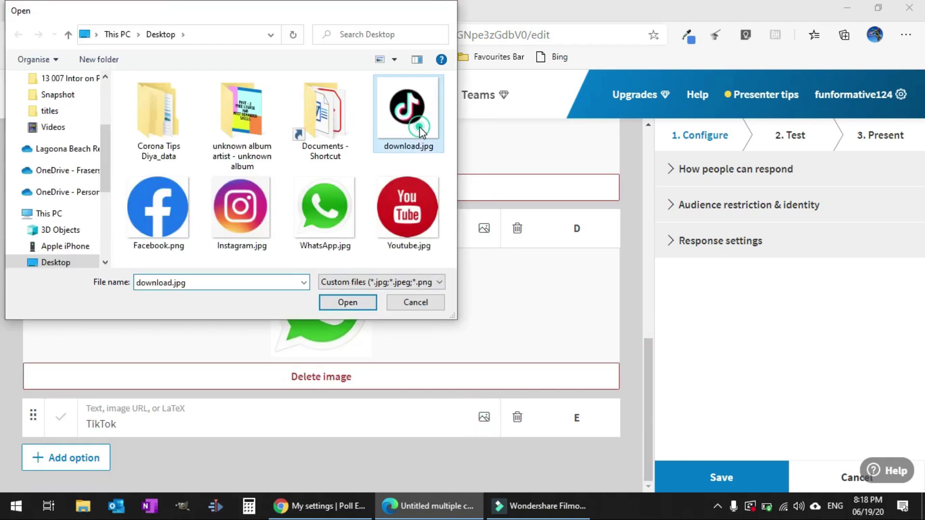
drag(649, 376, 648, 447)
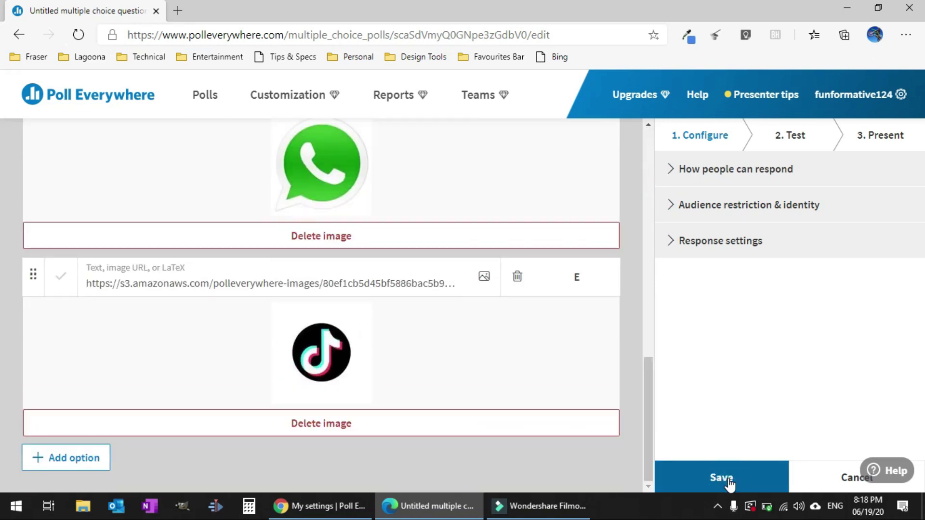
click(721, 477)
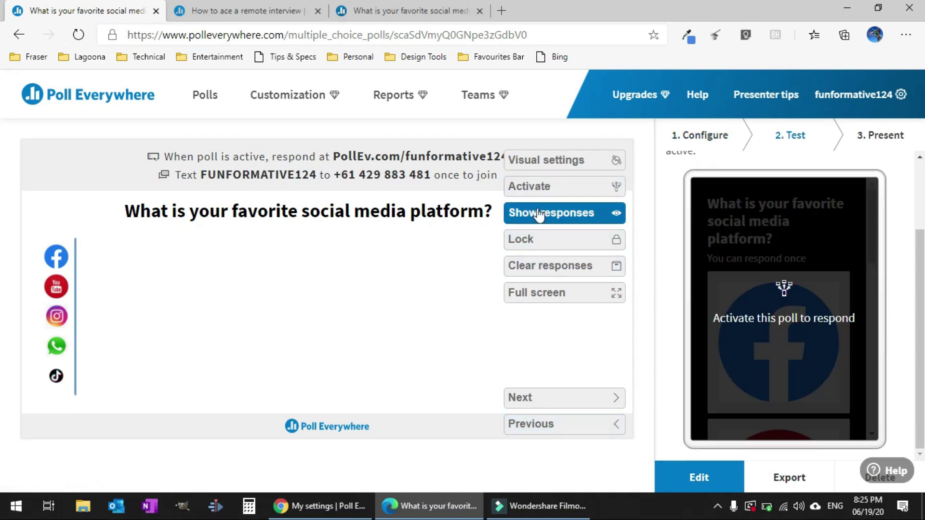
Activate the poll, then cast and clear a YouTube test vote in the phone preview
click(540, 187)
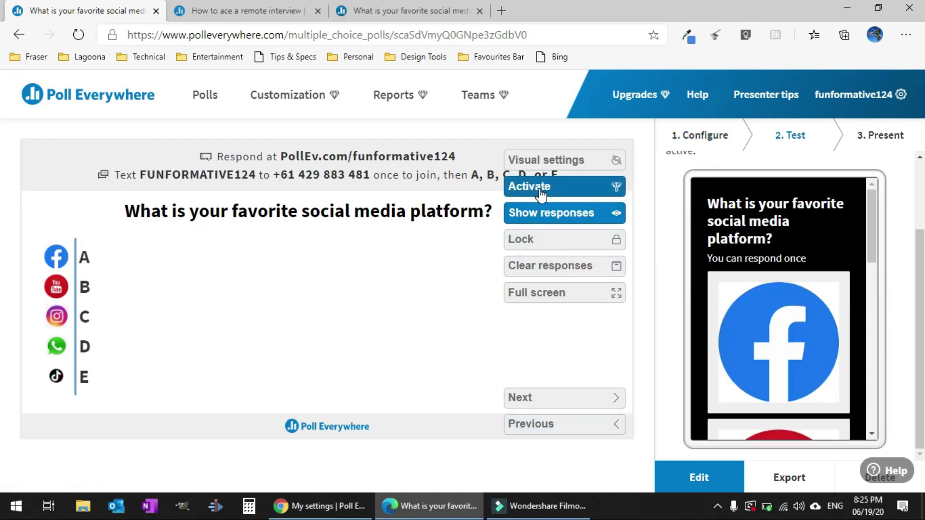
drag(873, 235, 872, 295)
click(785, 263)
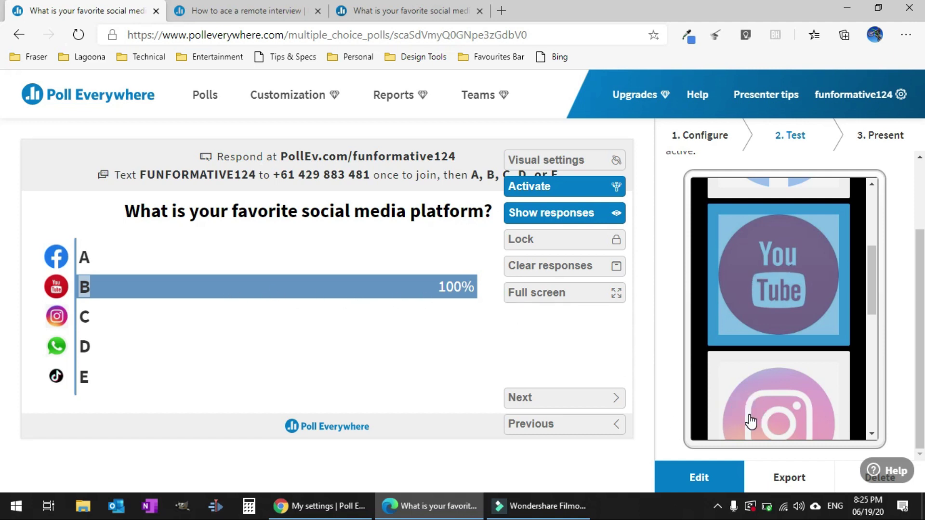
drag(874, 301, 859, 443)
click(796, 409)
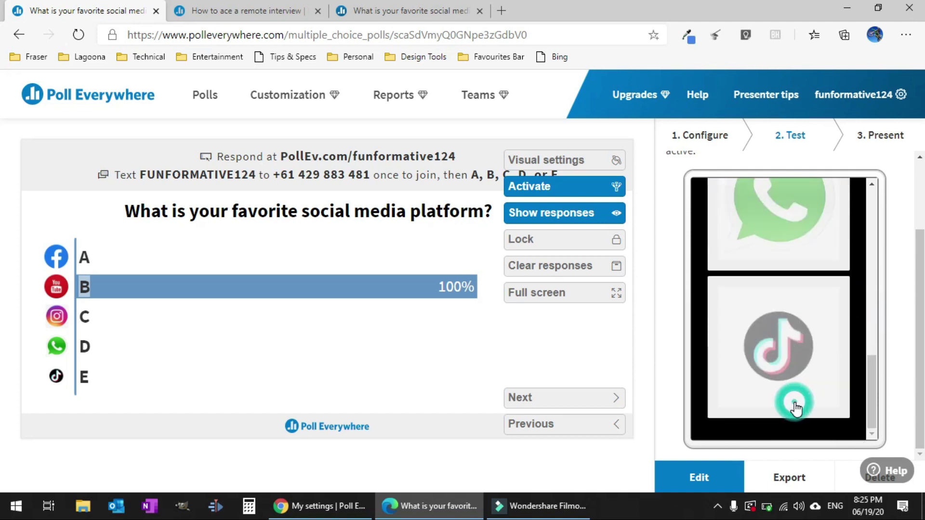
Cast and clear a TikTok test vote, then reopen editing and save the poll
click(790, 362)
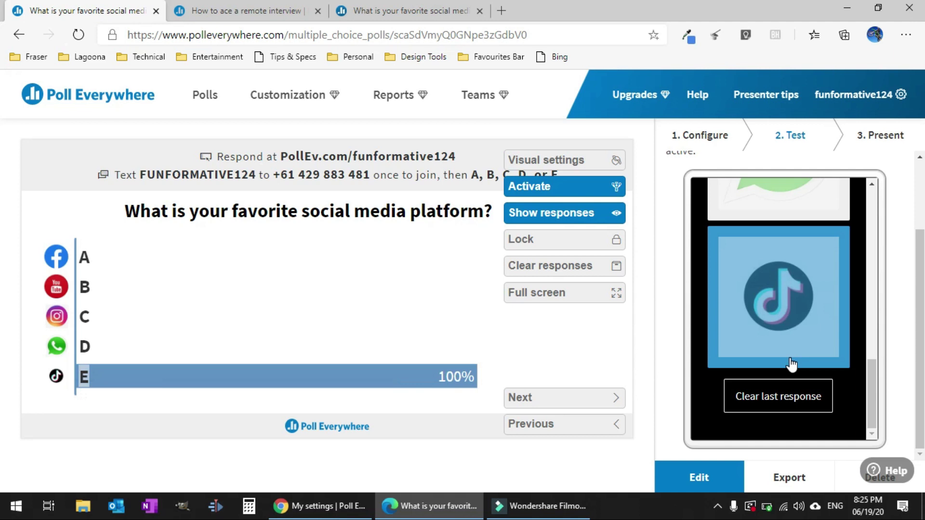
click(780, 398)
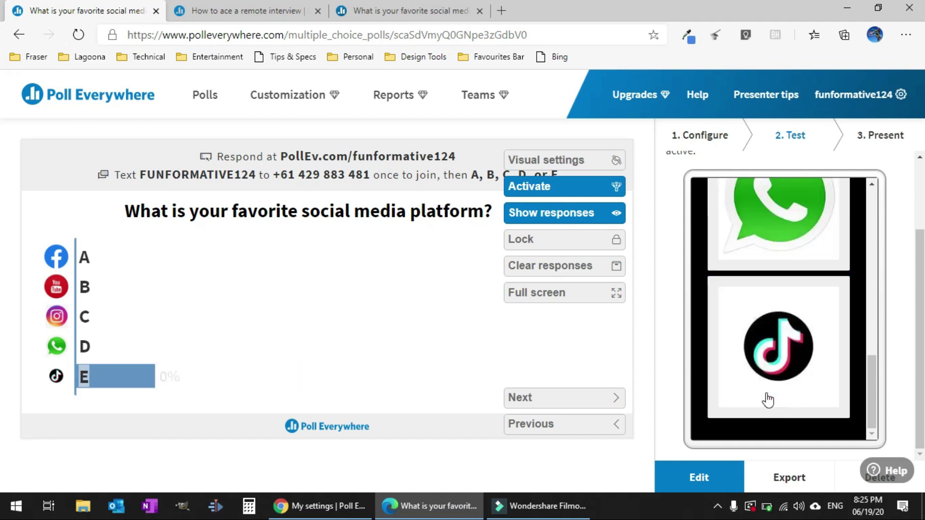
click(701, 479)
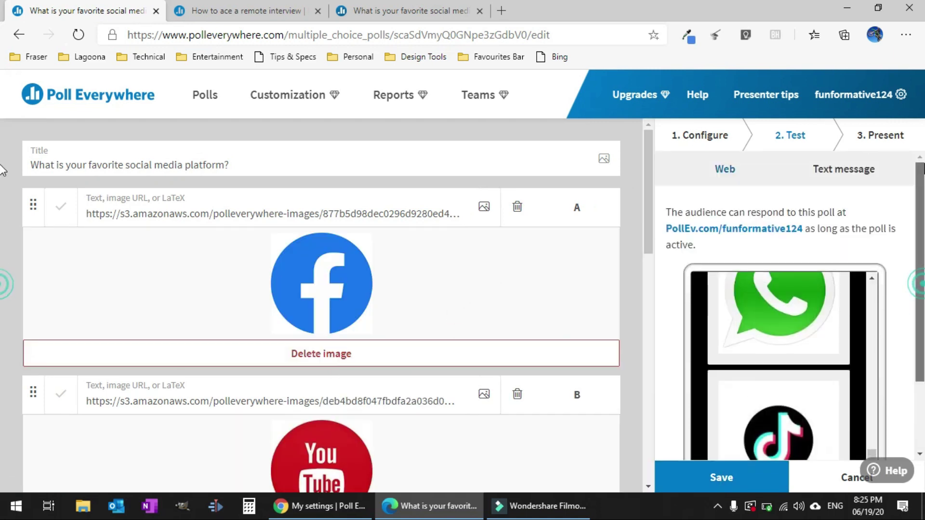
click(870, 170)
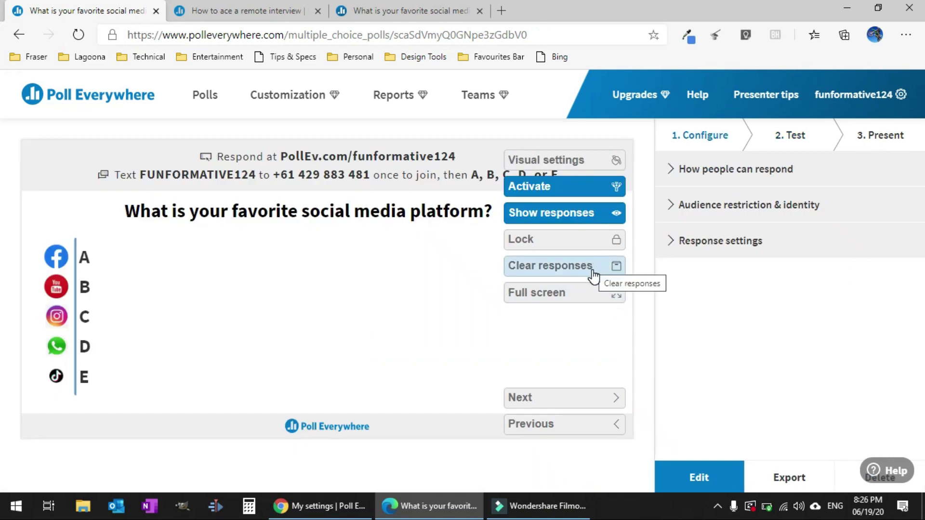
Set the poll's results layout to Column chart in its visual settings
click(578, 157)
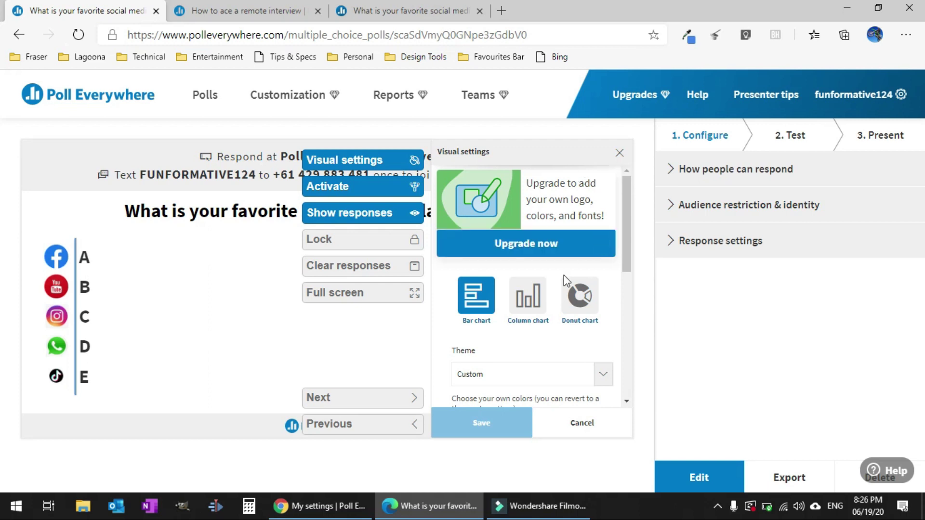
click(527, 298)
click(580, 308)
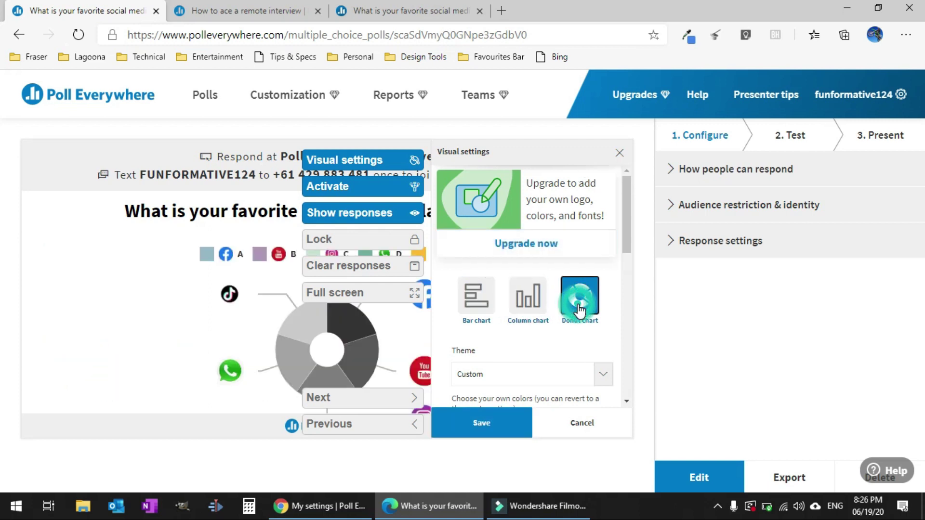
click(531, 308)
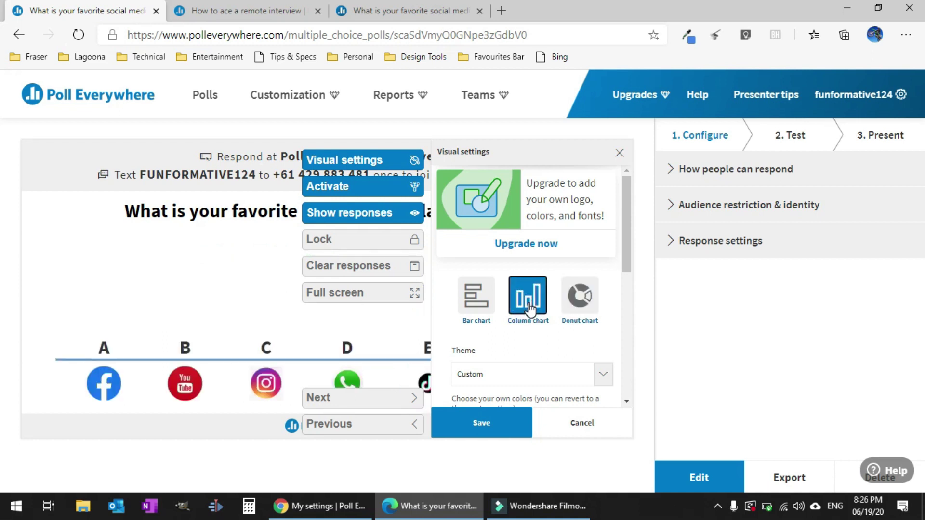
Apply the Dark colour theme and save the visual settings
click(599, 380)
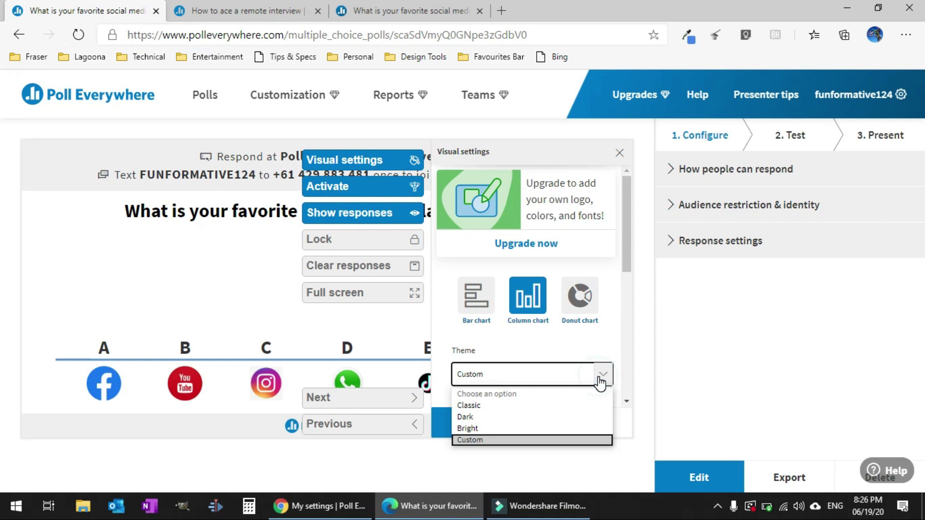
click(585, 409)
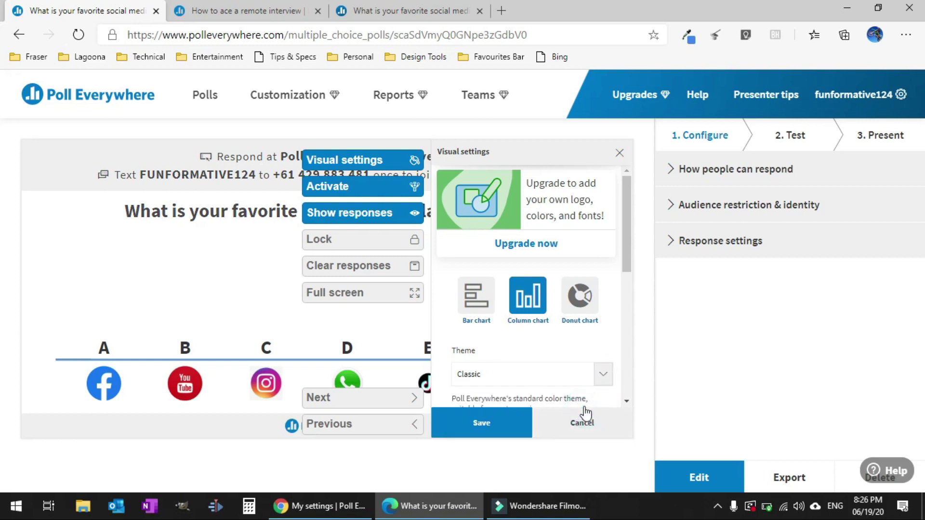
click(601, 375)
click(554, 422)
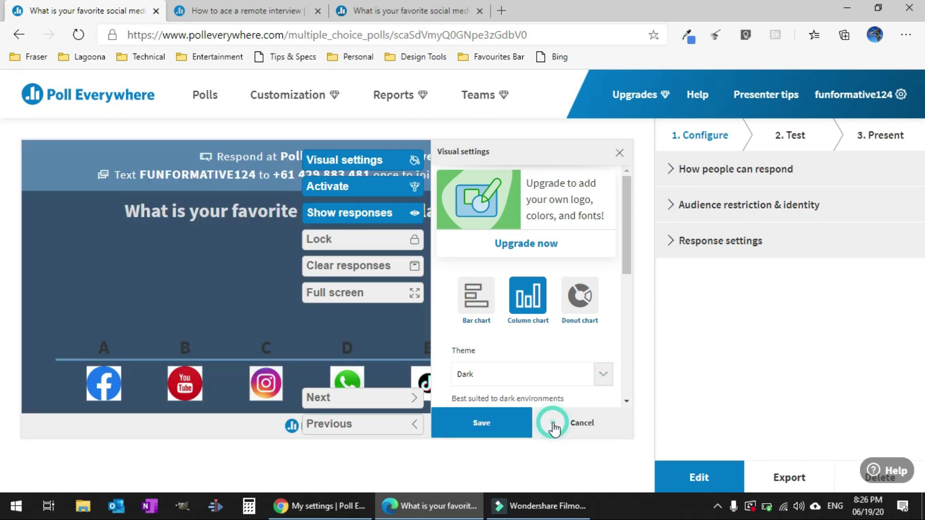
click(600, 374)
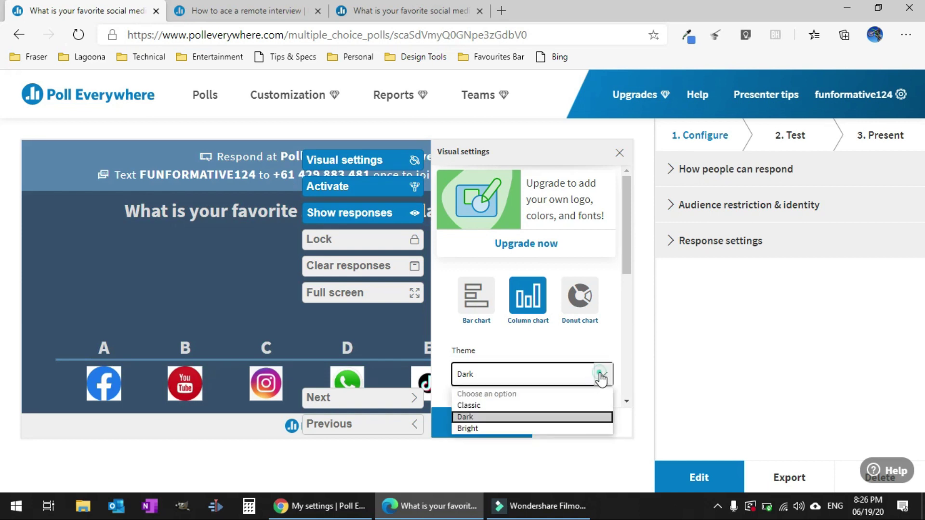
click(528, 430)
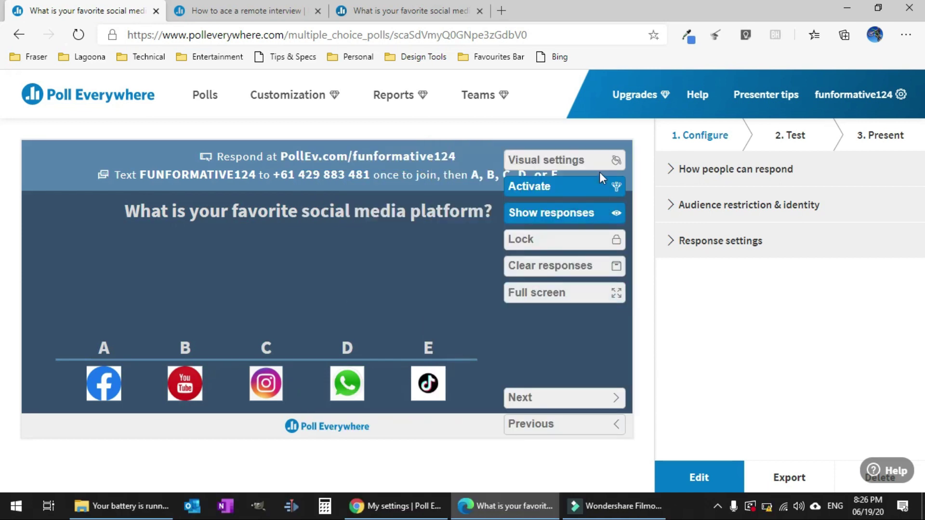
Confirm the Dark theme, save again, and show the poll full screen
click(599, 157)
click(601, 378)
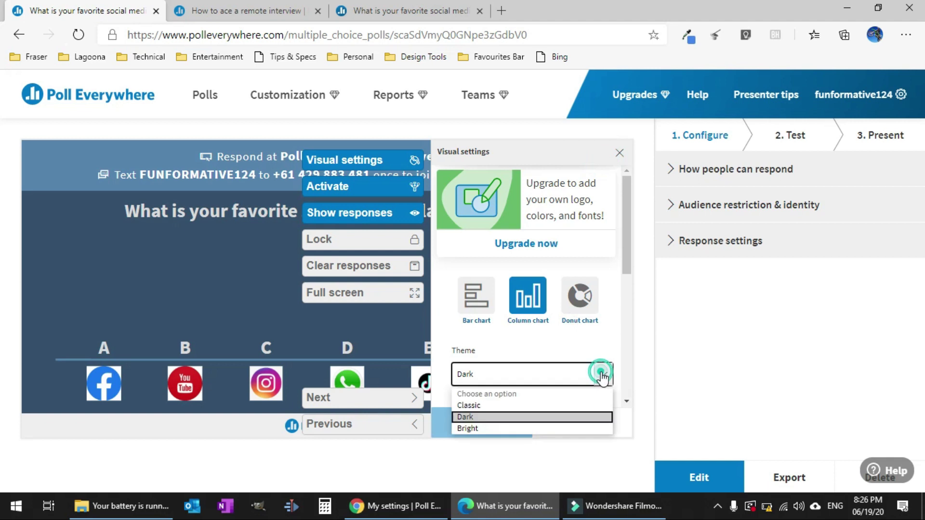
click(537, 429)
scroll(557, 383, up, 1)
click(525, 424)
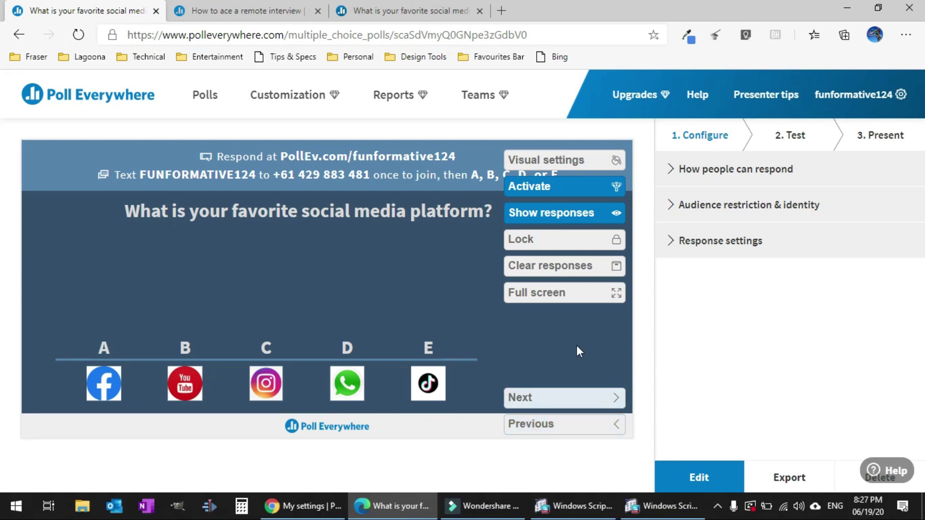
click(602, 293)
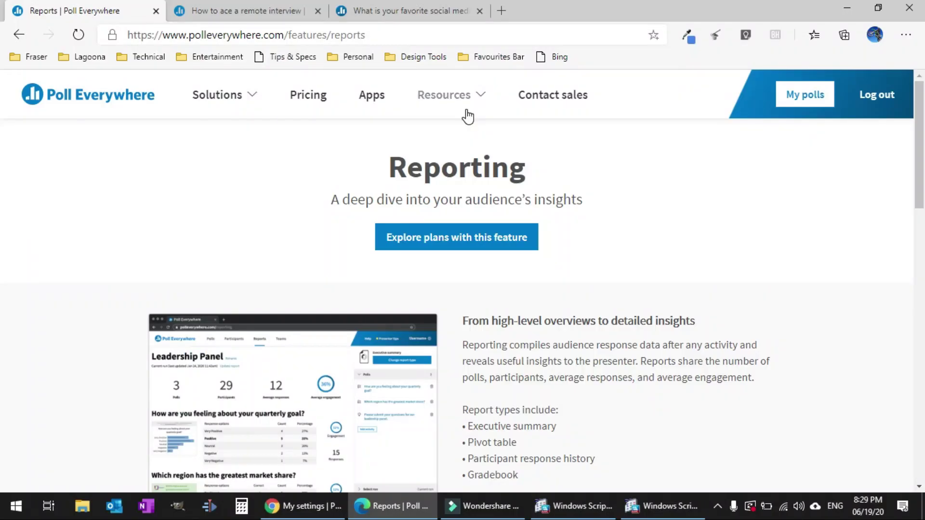
Go to the Poll Everywhere Apps page and download the Windows PowerPoint add-in installer
click(378, 106)
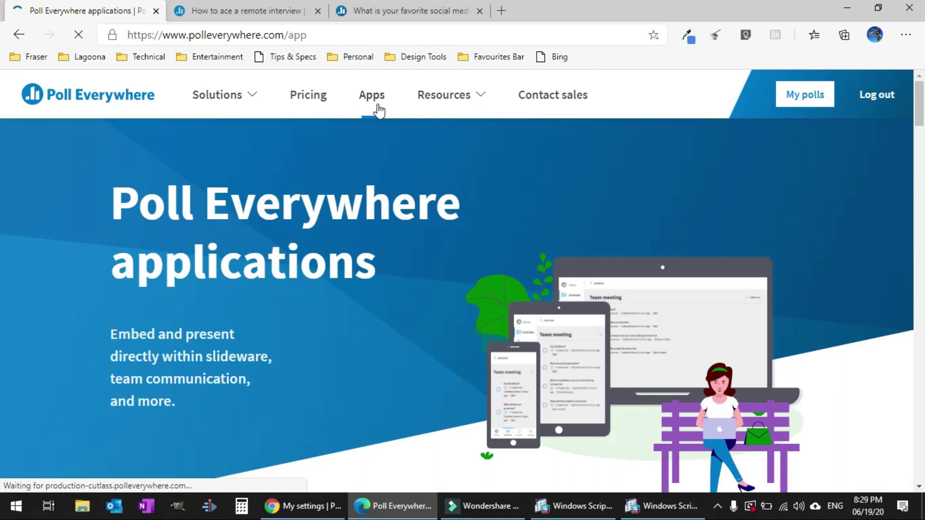
drag(916, 108, 921, 185)
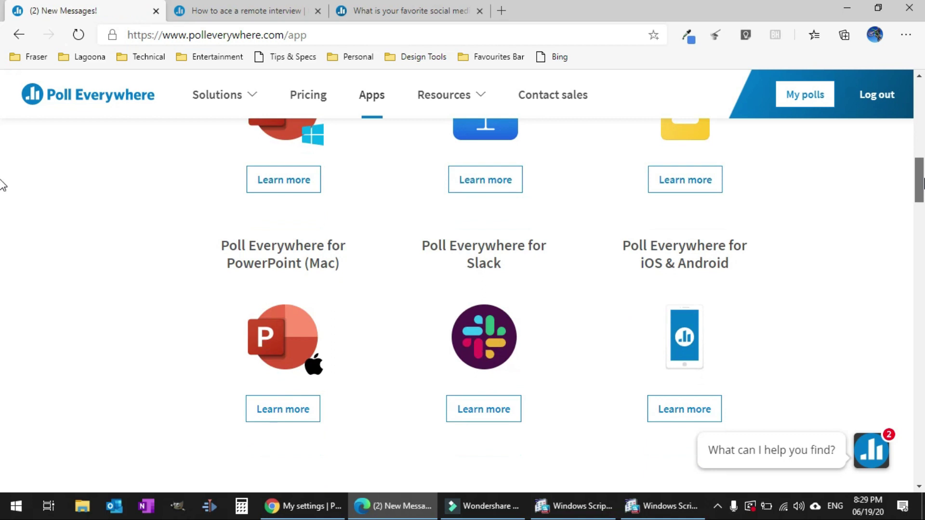
scroll(3, 184, up, 2)
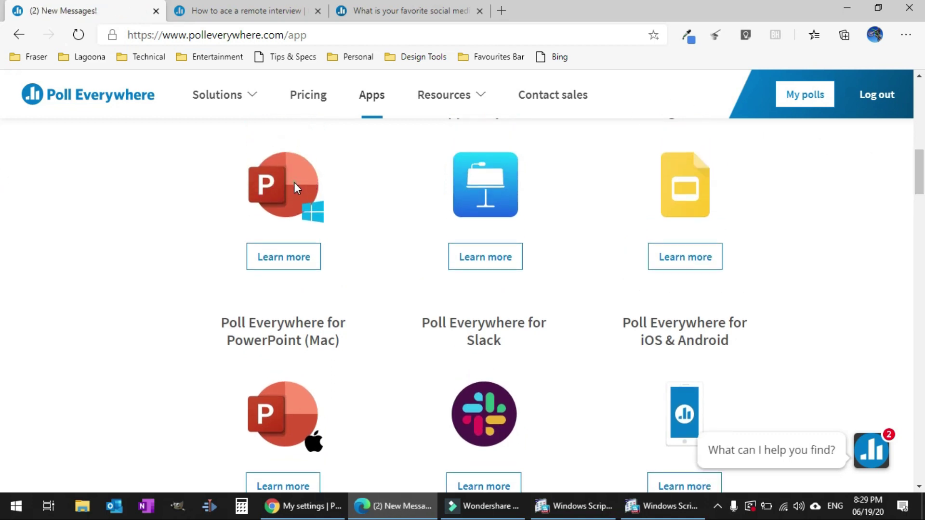
click(282, 259)
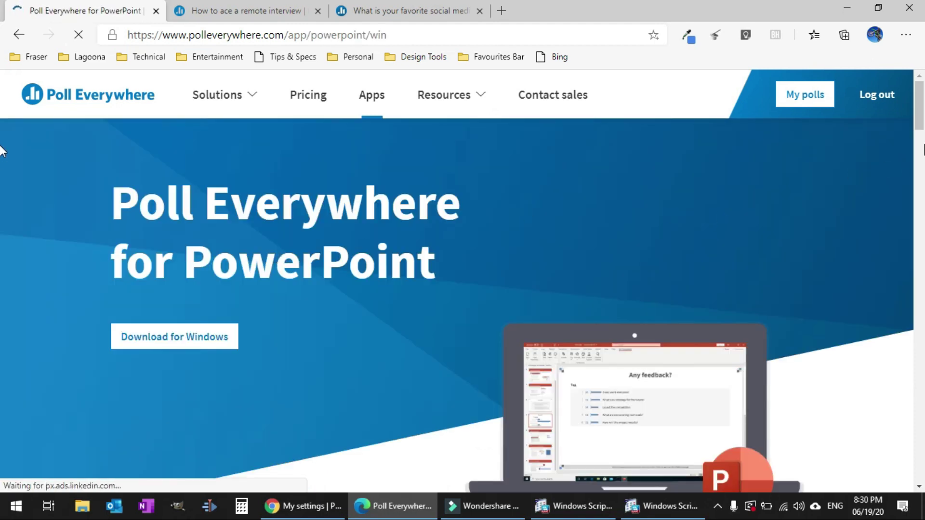
click(208, 336)
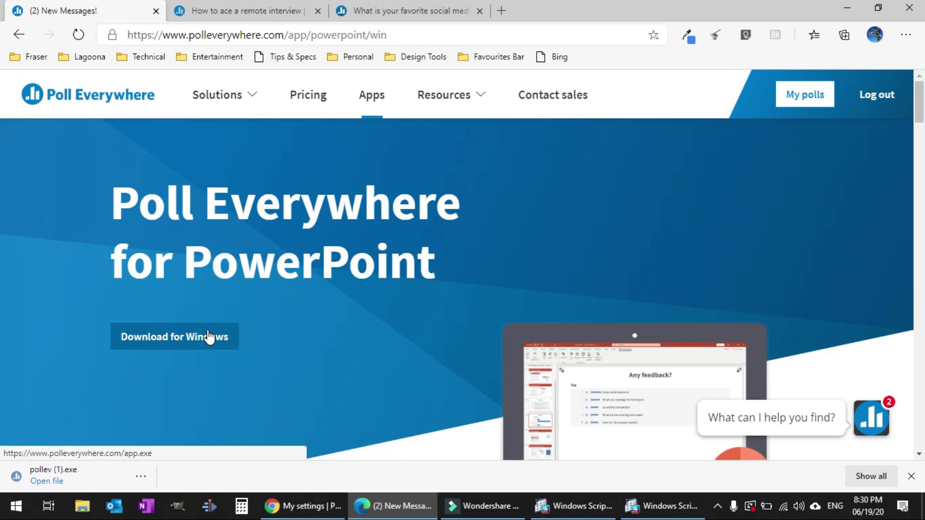
Install the Poll Everywhere add-in, launch PowerPoint from Start search, and finish the setup
click(57, 482)
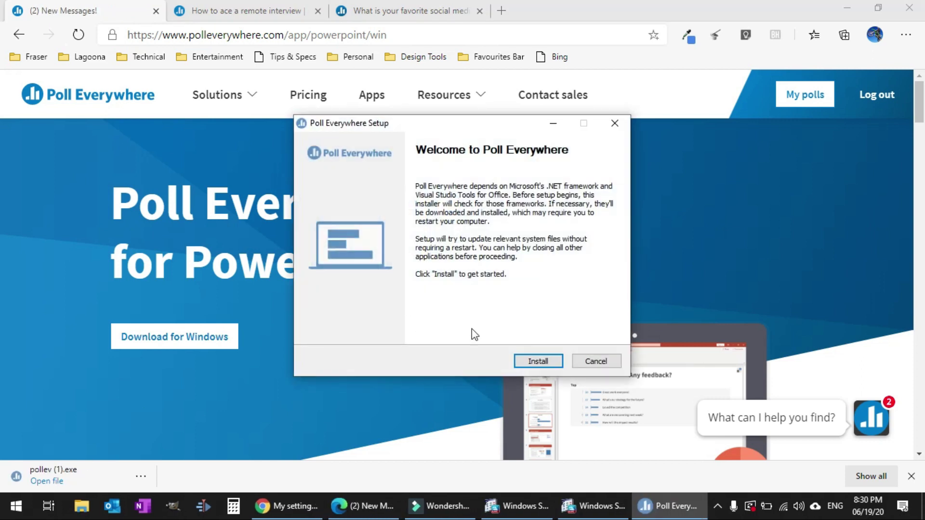
click(537, 360)
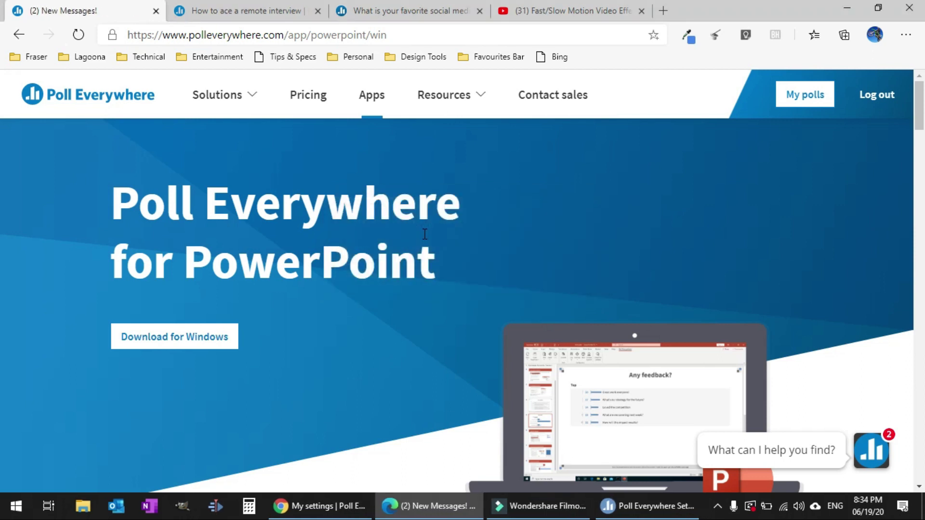
key(super)
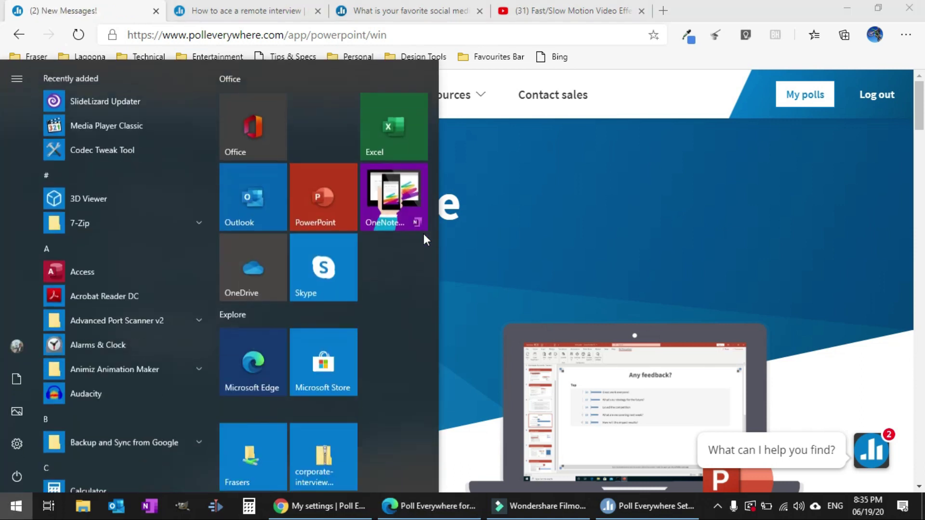
text(power)
key(Return)
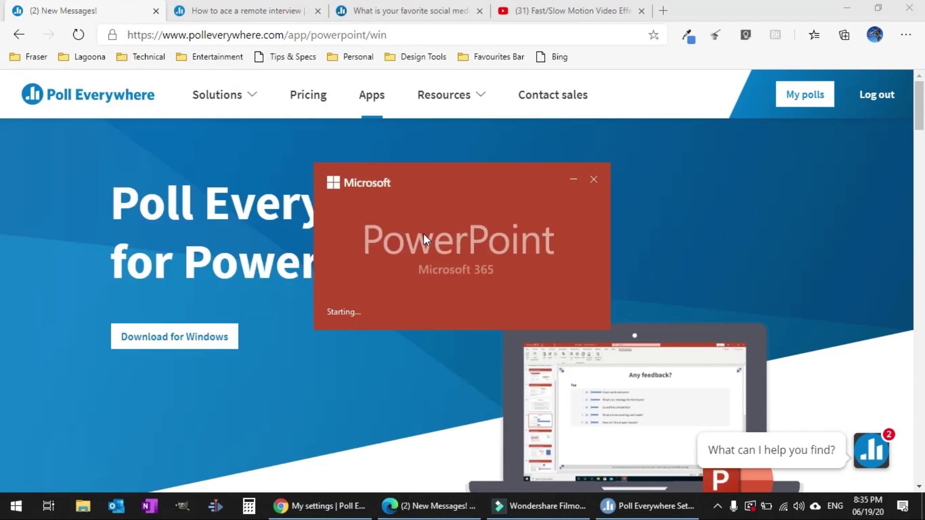
click(617, 515)
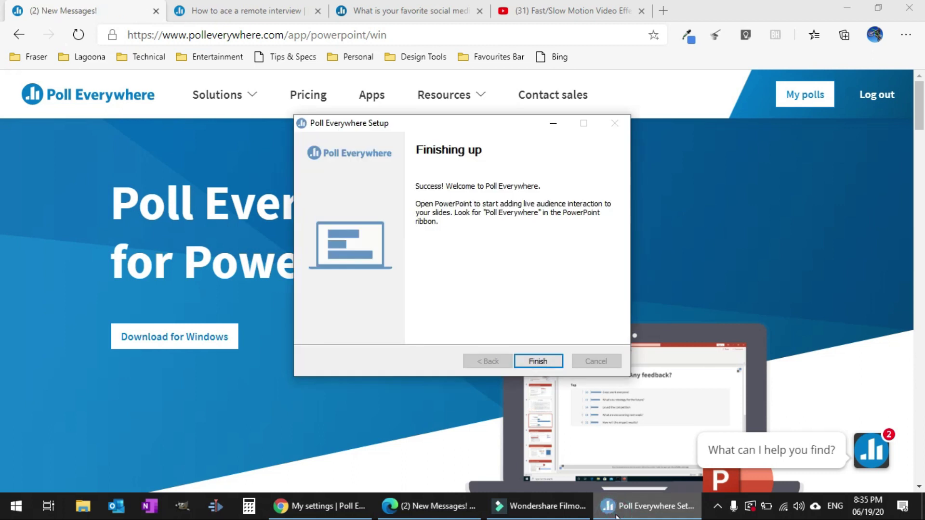
click(538, 361)
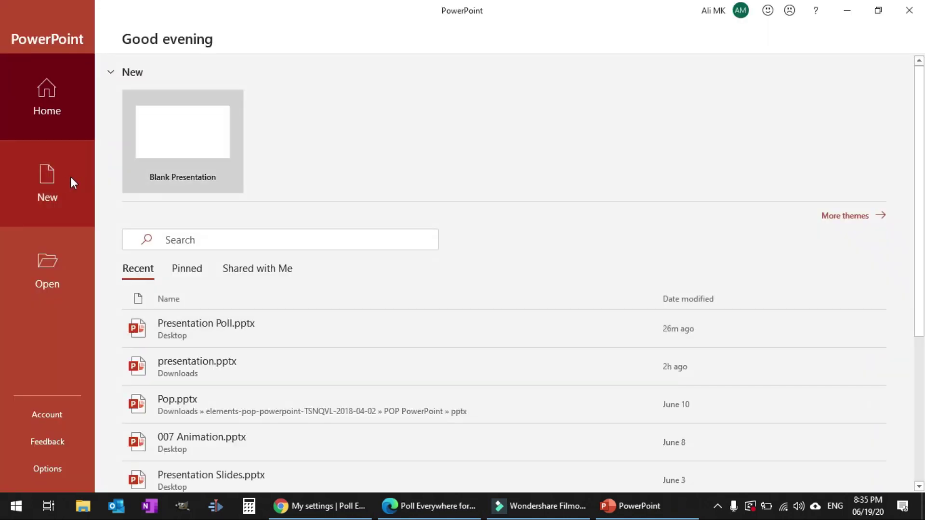
Create a blank presentation and log in to the Poll Everywhere add-in with the account e-mail and password
click(198, 155)
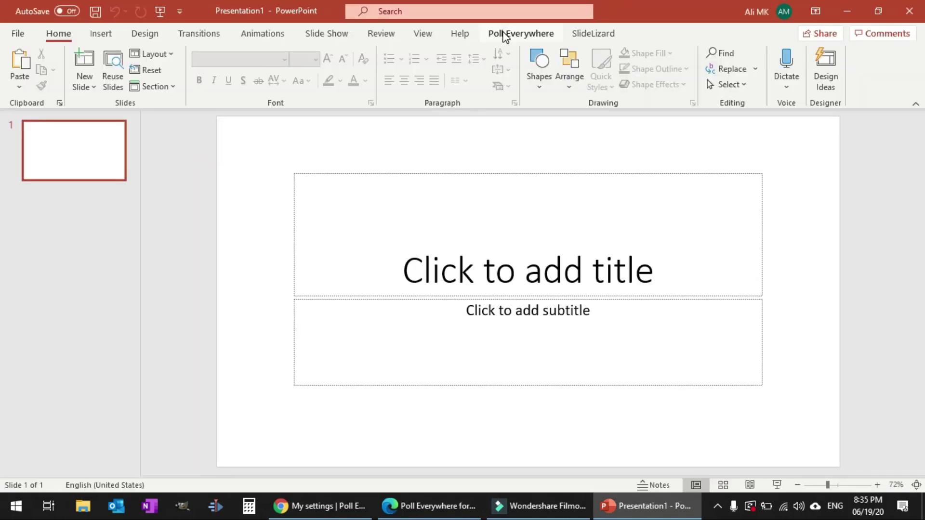
click(505, 35)
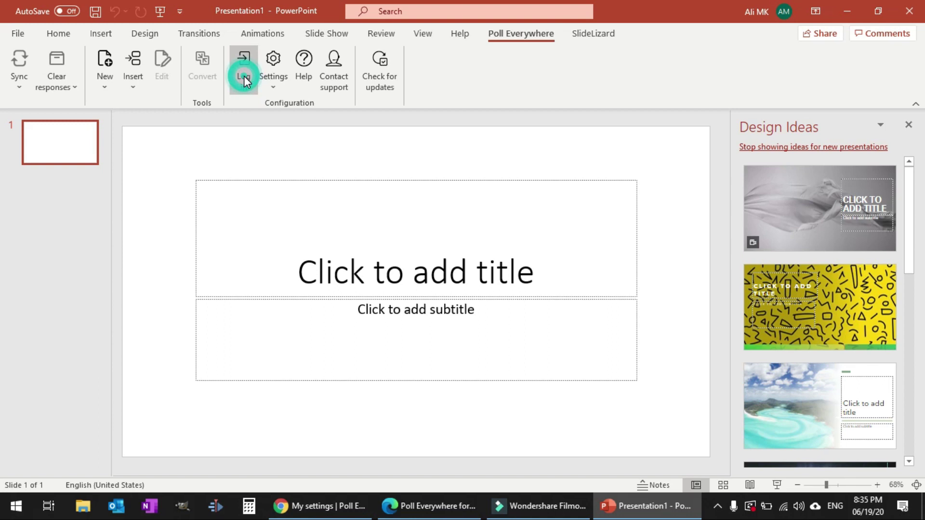
click(244, 76)
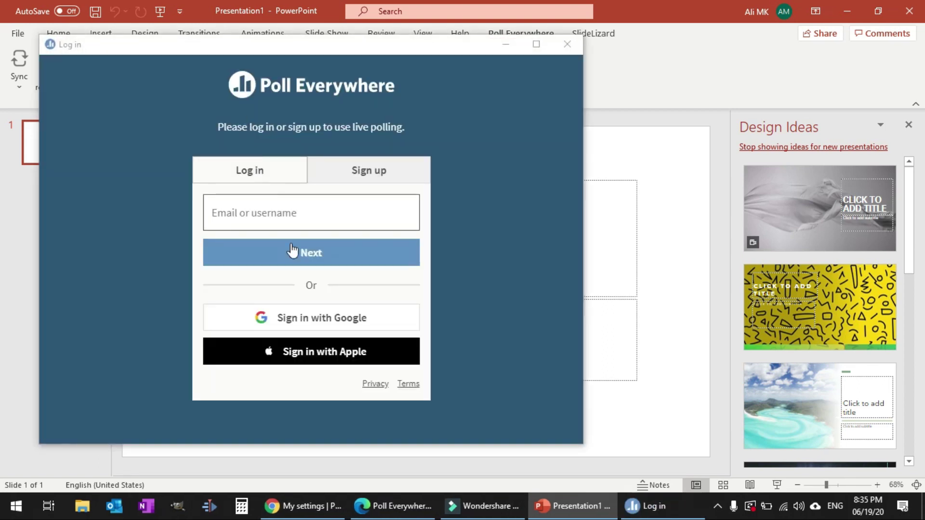
click(292, 213)
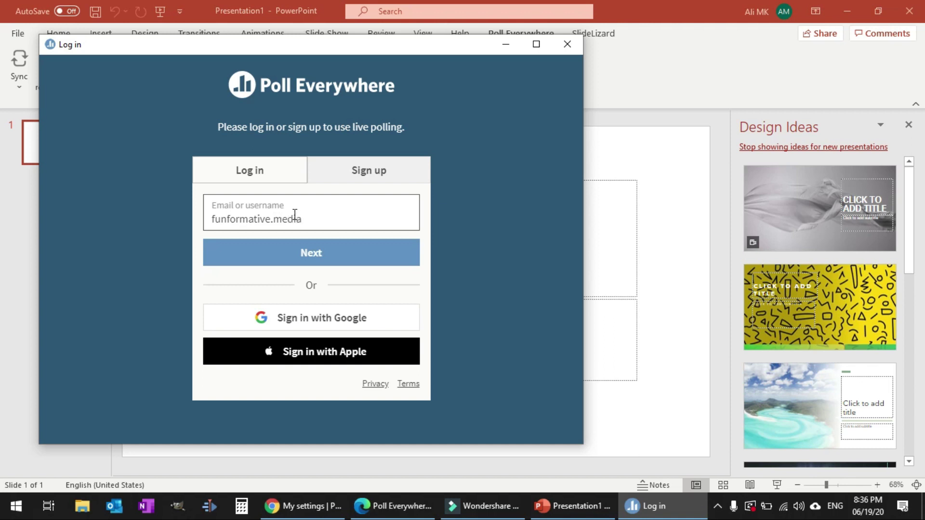
text(mail.co)
key(Return)
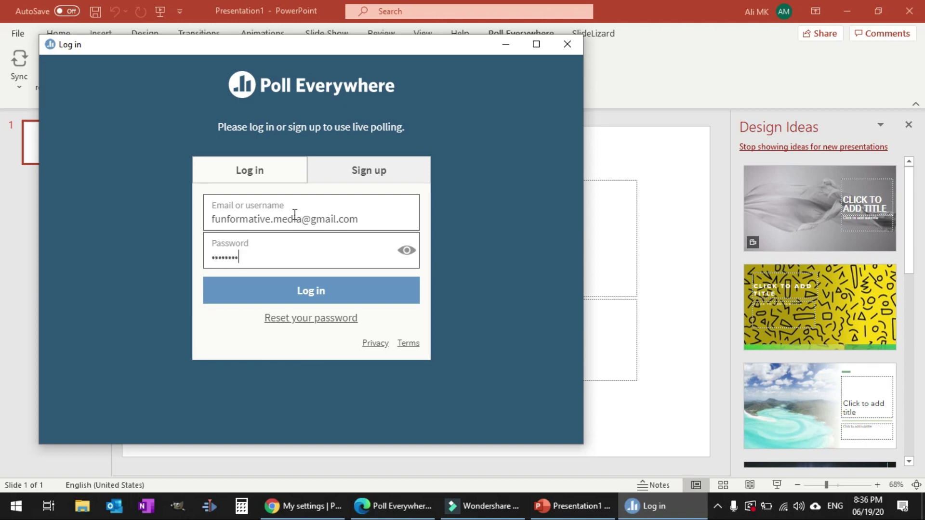
key(Return)
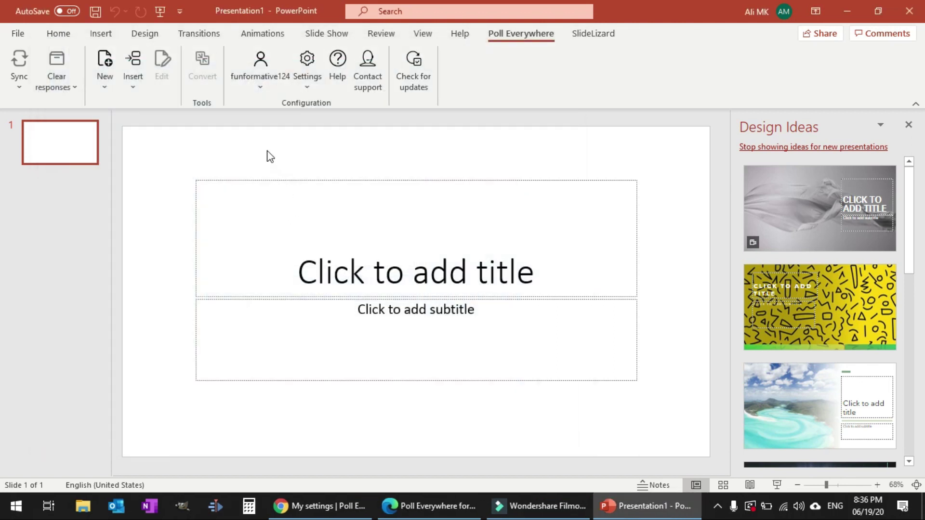
Insert the 'What is your favorite social media platform?' poll from My activities as slide 2
click(124, 91)
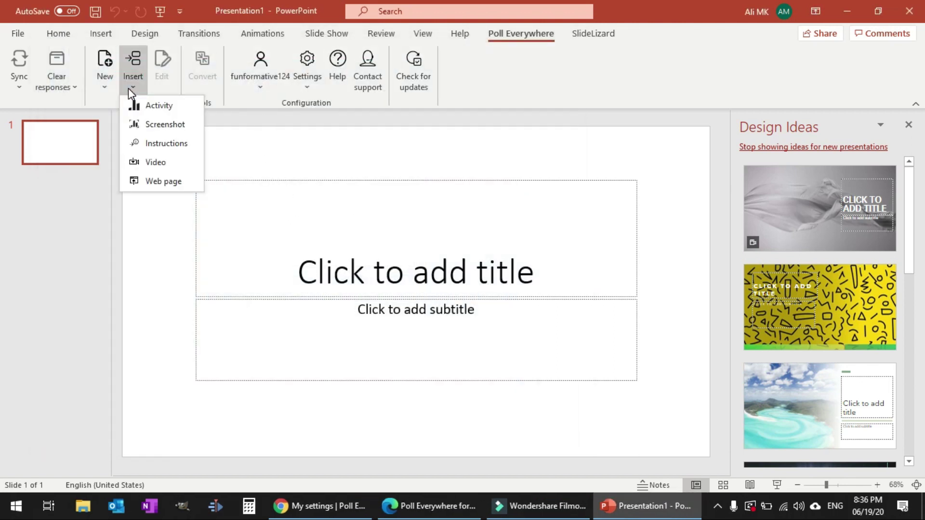
click(150, 105)
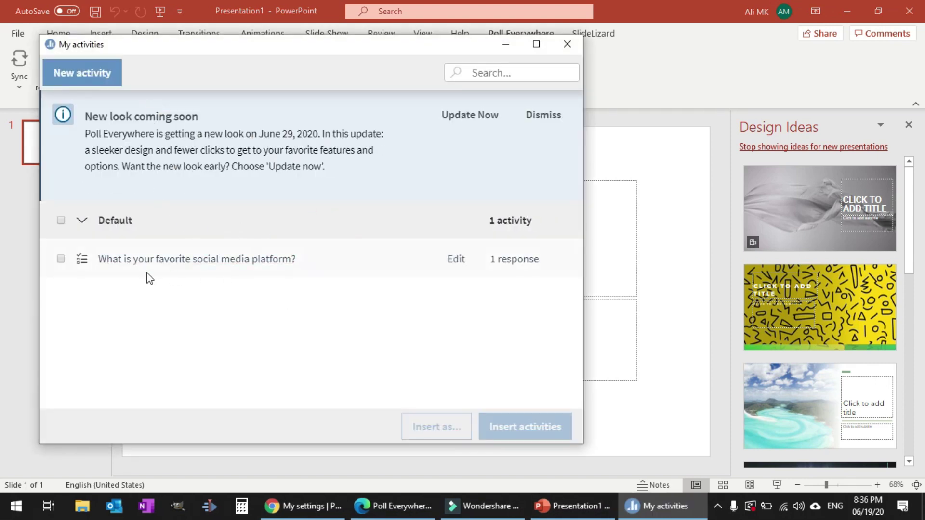
click(60, 259)
click(528, 427)
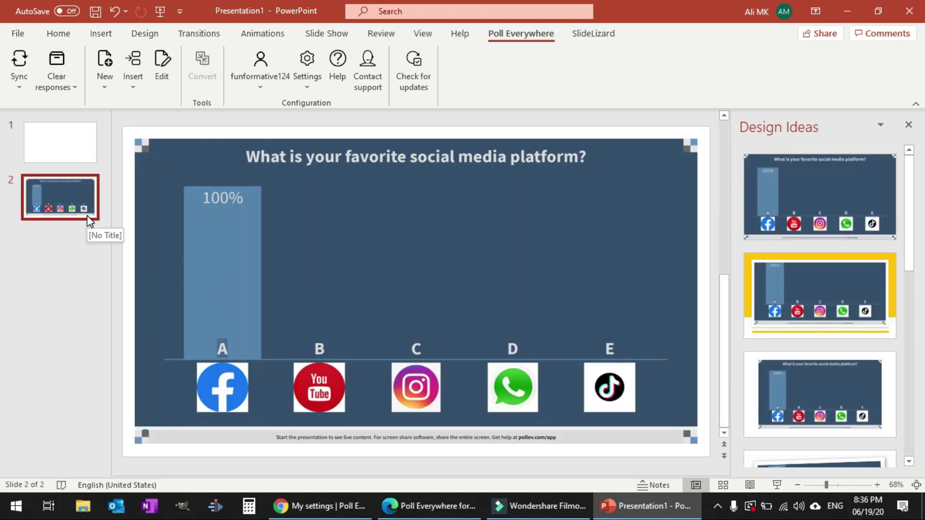
click(508, 214)
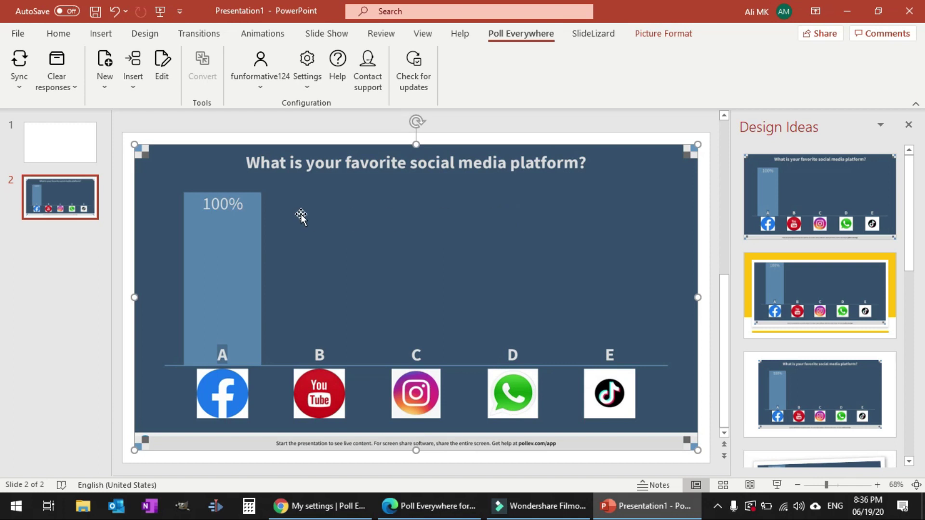
Title slide 1 'FunFormative Presents' with subtitle 'Social Media Boon or Bane', both bold
click(86, 153)
click(418, 272)
text(FunFormative Presents)
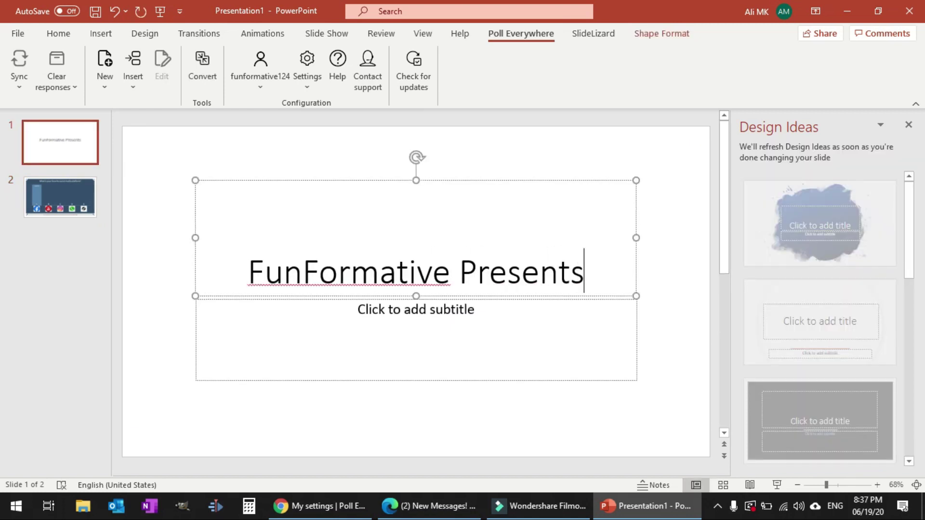
key(ctrl+a)
key(ctrl+b)
click(423, 321)
text(Social Media Boon or Bane)
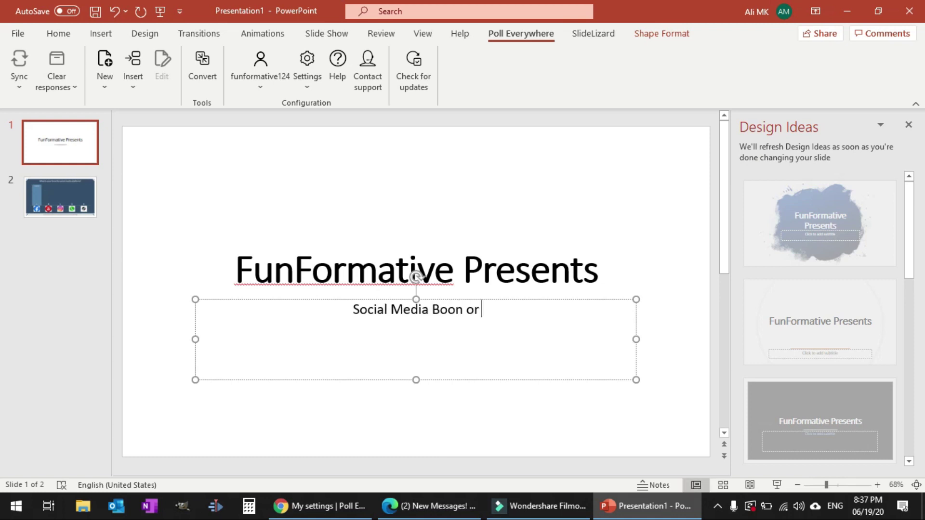
key(ctrl+a)
key(ctrl+b)
Apply the dark design, enlarge title and subtitle fonts, and narrow the subtitle box
click(854, 283)
click(457, 289)
key(ctrl+a)
key(ctrl+shift+period)
click(540, 360)
key(ctrl+a)
key(ctrl+shift+period)
click(540, 361)
drag(415, 408, 450, 408)
Add a right-aligned white 'Presented By' line with the presenter's name
key(ctrl+a)
key(ctrl+c)
text(Presented)
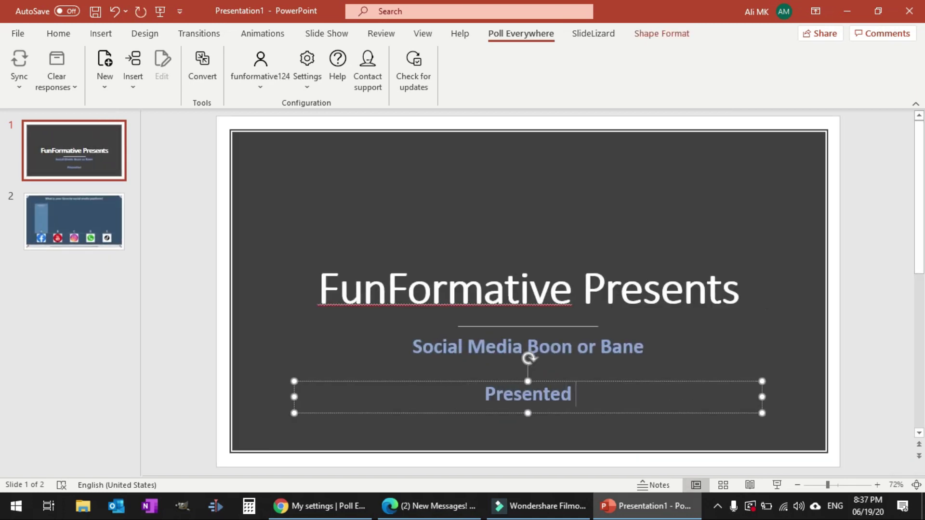
text( By - Ali MK)
click(59, 33)
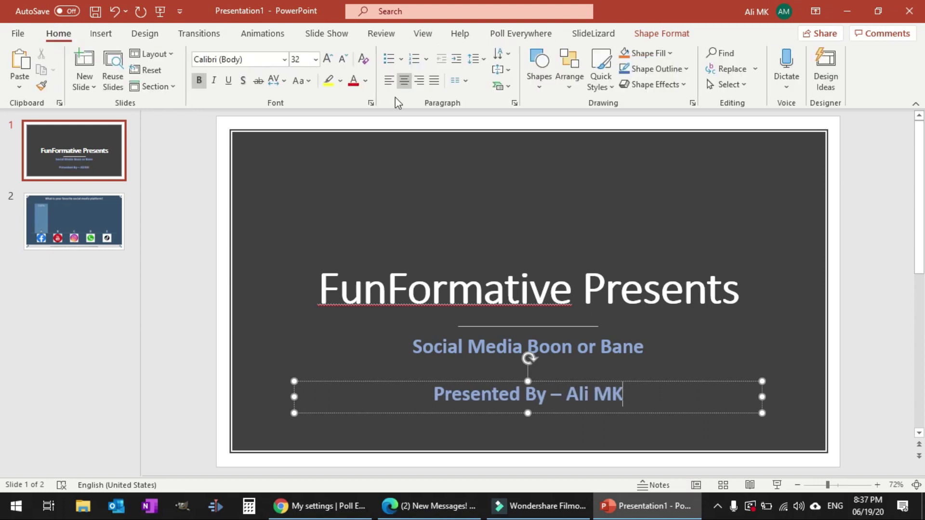
click(434, 80)
click(419, 80)
click(365, 81)
click(361, 204)
key(ctrl+a)
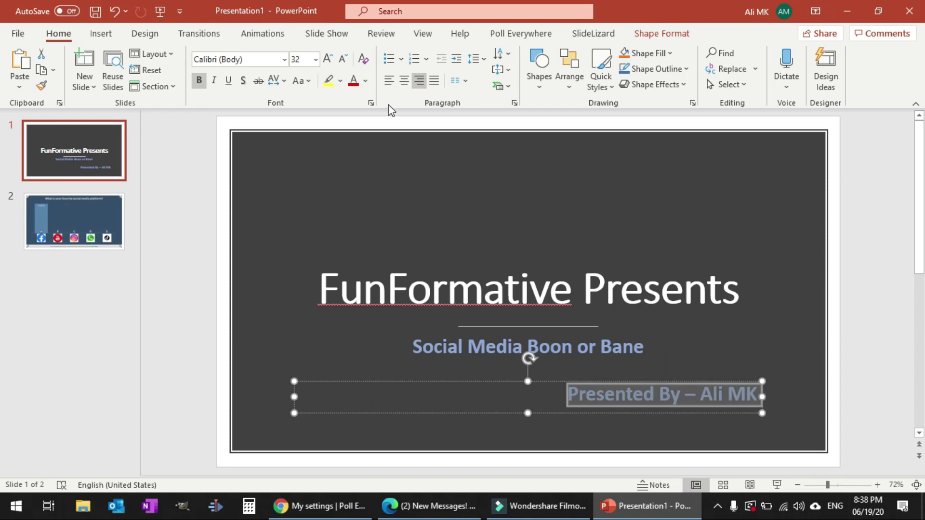
click(353, 80)
click(365, 81)
click(356, 115)
Insert a blank slide after the title slide
click(642, 289)
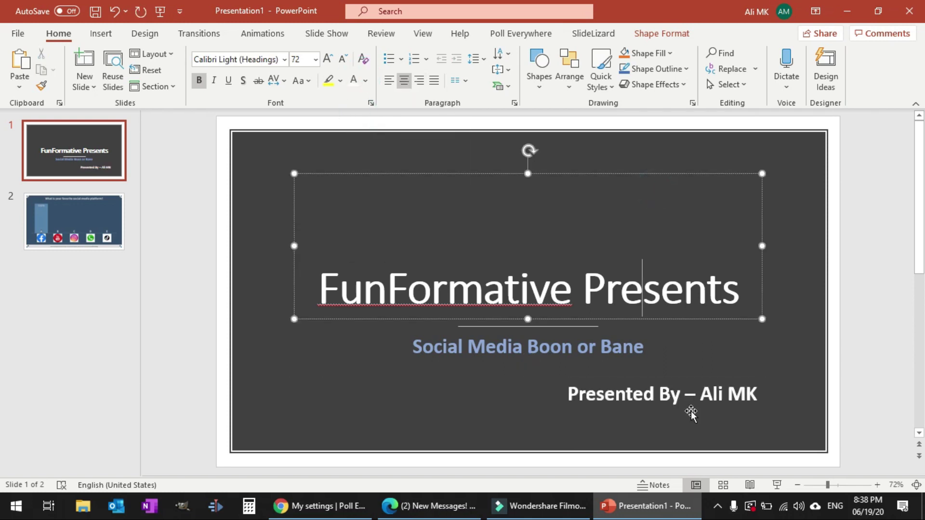
click(782, 354)
right_click(46, 140)
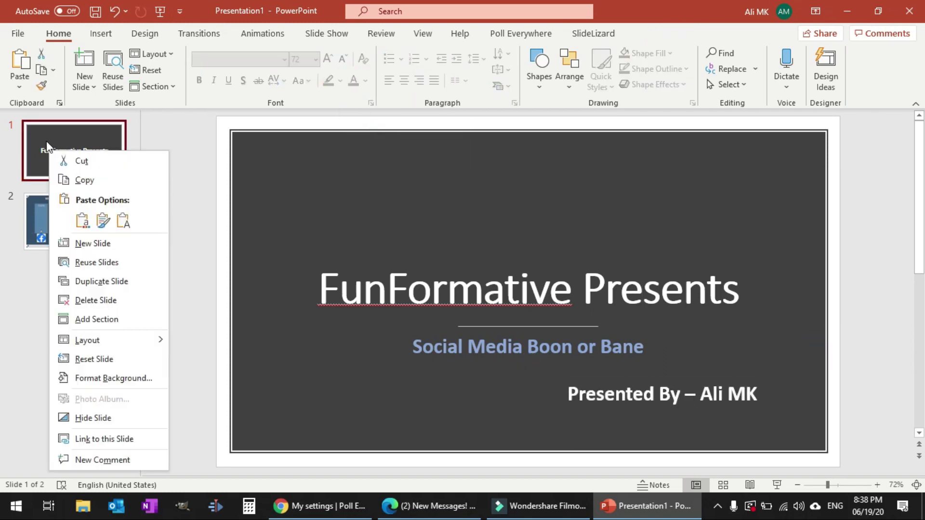
click(85, 87)
click(98, 250)
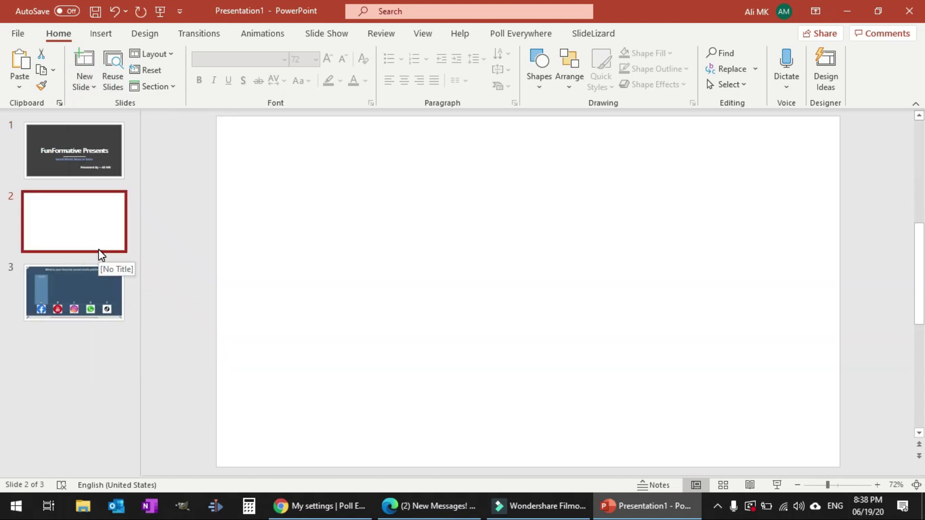
Open wordcloud.svg from the Downloads folder after abandoning the picture insert
click(101, 33)
click(126, 72)
click(150, 123)
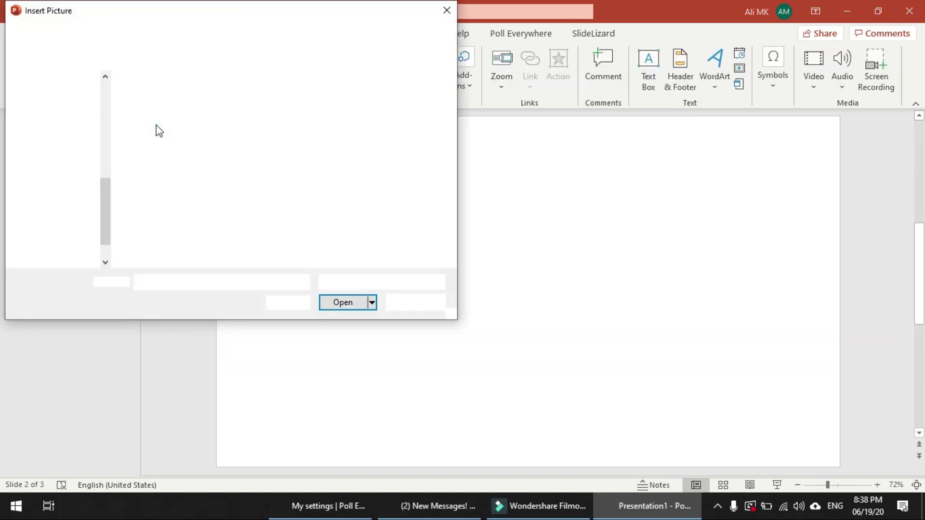
click(417, 304)
click(87, 506)
click(67, 114)
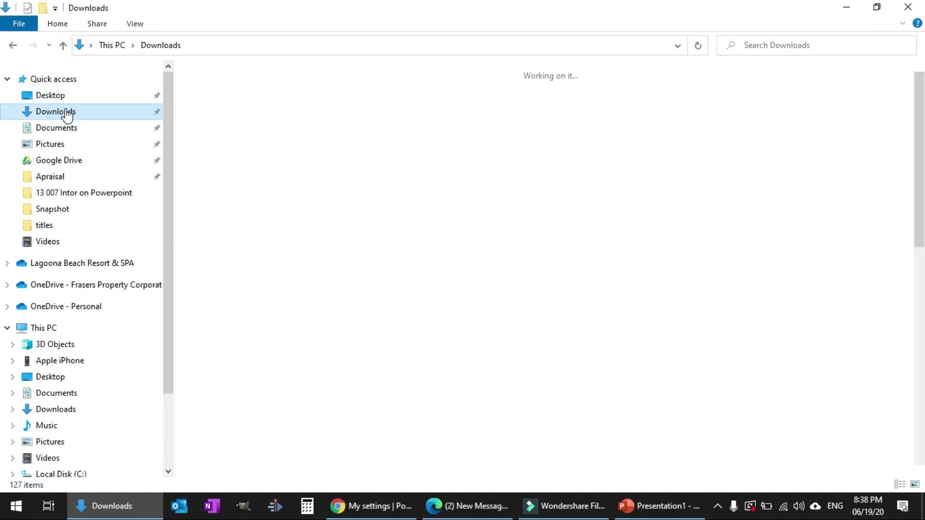
double_click(262, 108)
click(495, 459)
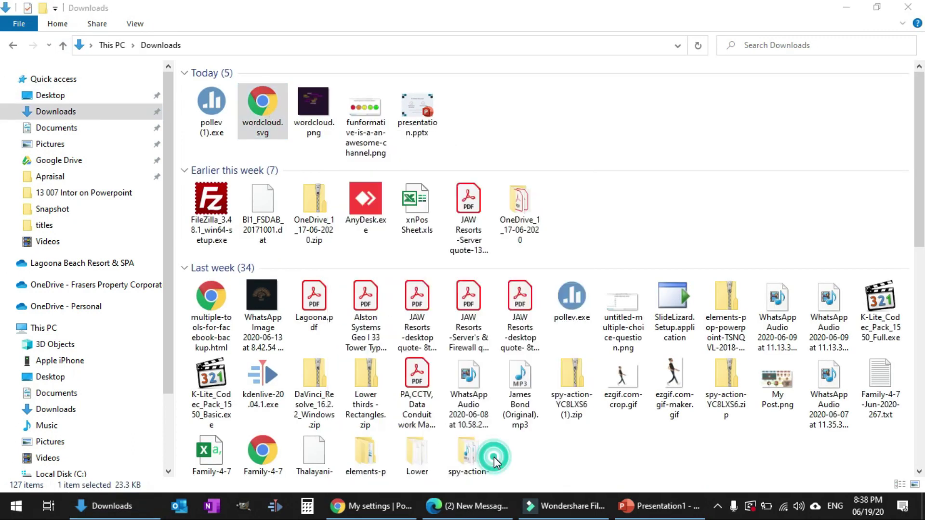
Snip the word cloud with Snipping Tool, copy it, and paste it onto slide 2
key(super)
text(sni)
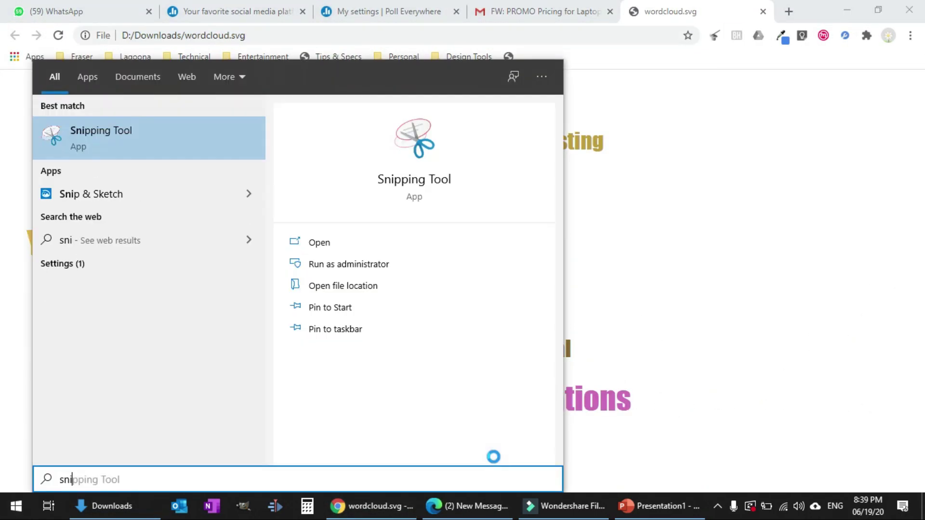
key(Return)
click(603, 89)
drag(484, 420, 666, 477)
click(39, 27)
click(53, 41)
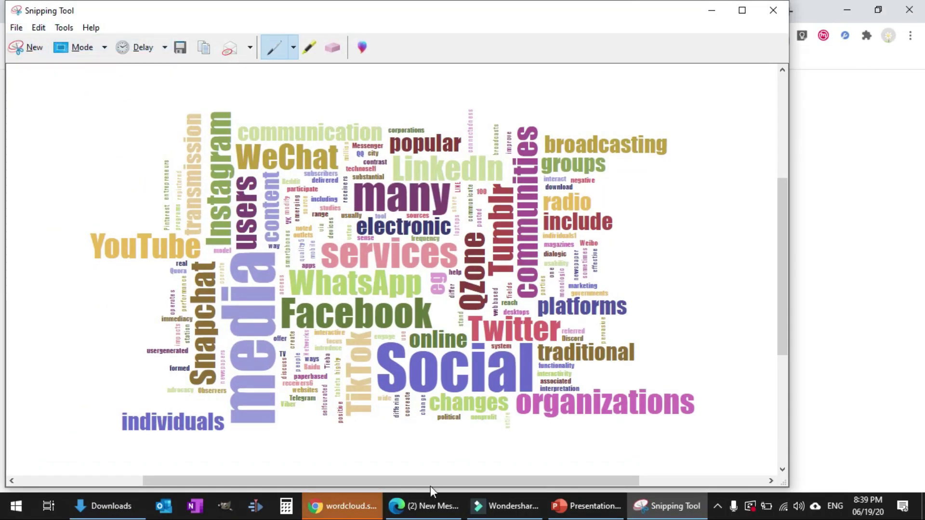
click(585, 506)
key(ctrl+v)
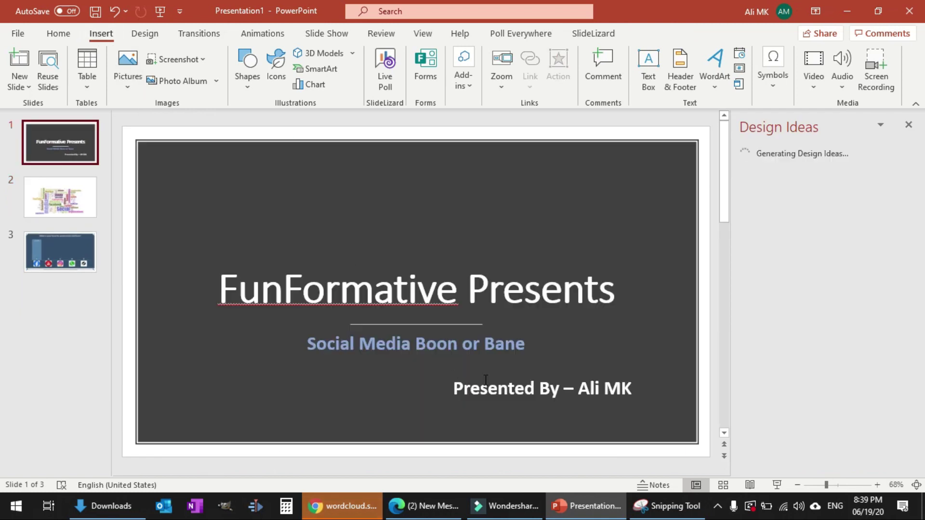
Paste slide 1's subtitle box at the top of slide 2 in medium grey
click(464, 332)
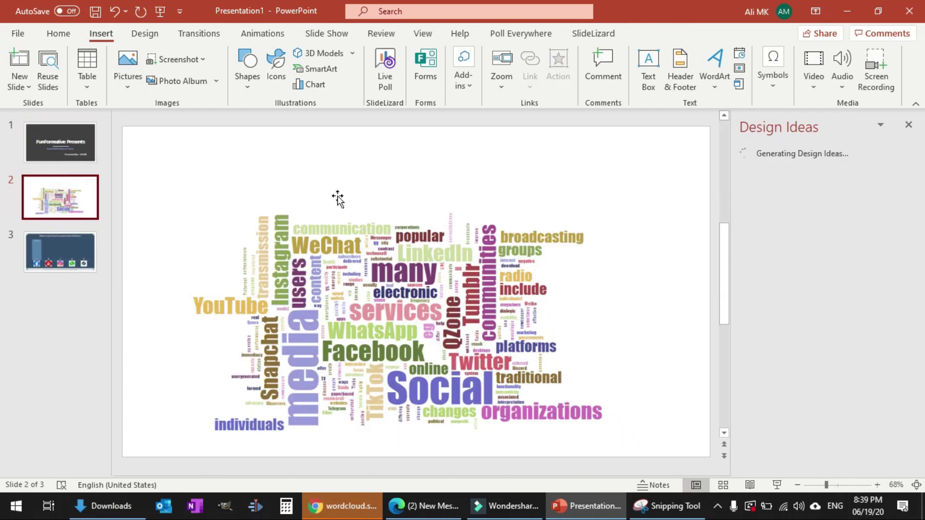
key(ctrl+v)
drag(345, 380, 323, 100)
click(419, 161)
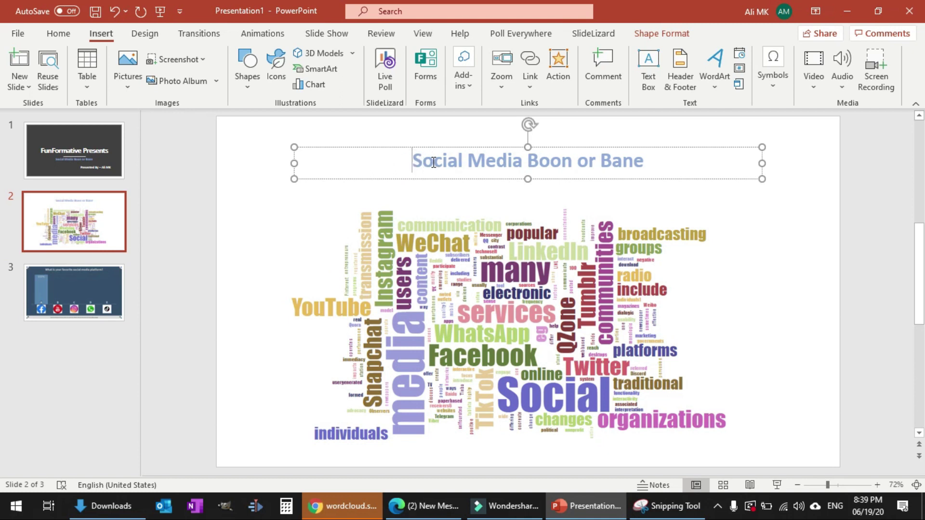
key(ctrl+a)
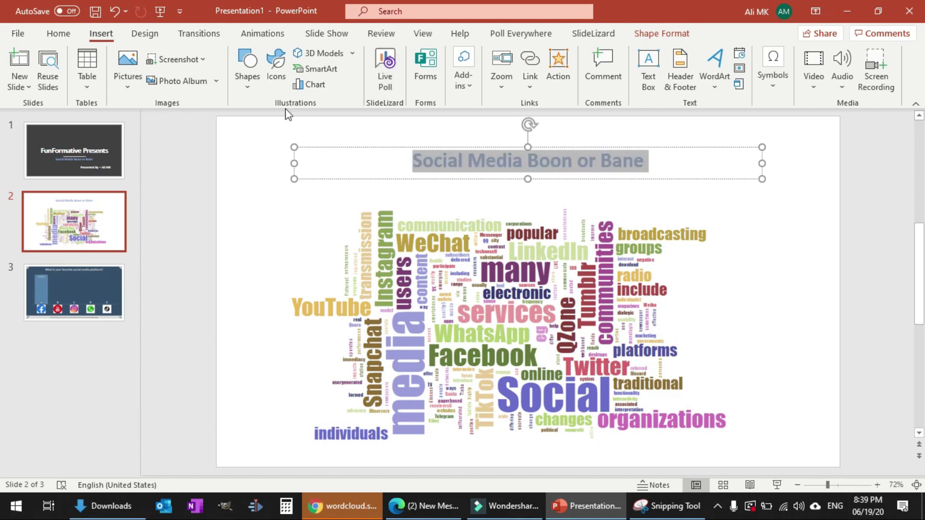
key(ctrl+z)
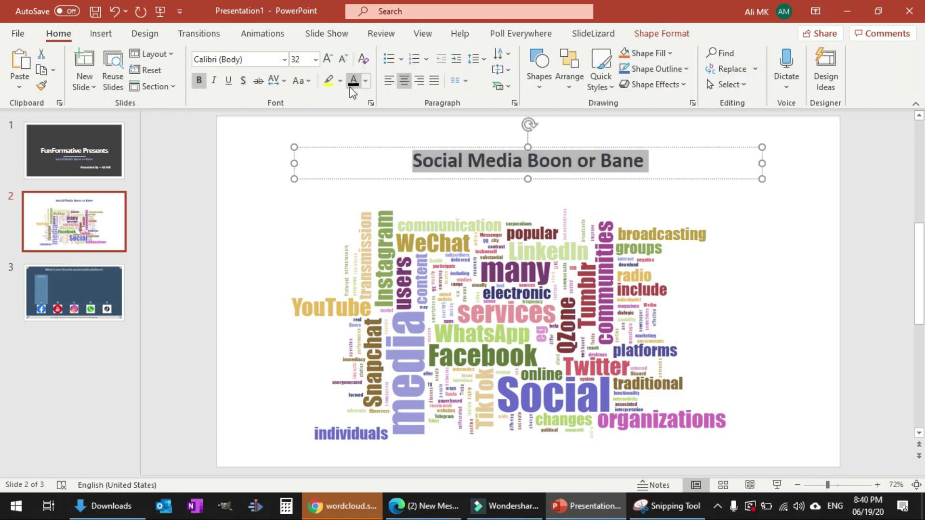
click(366, 80)
click(364, 173)
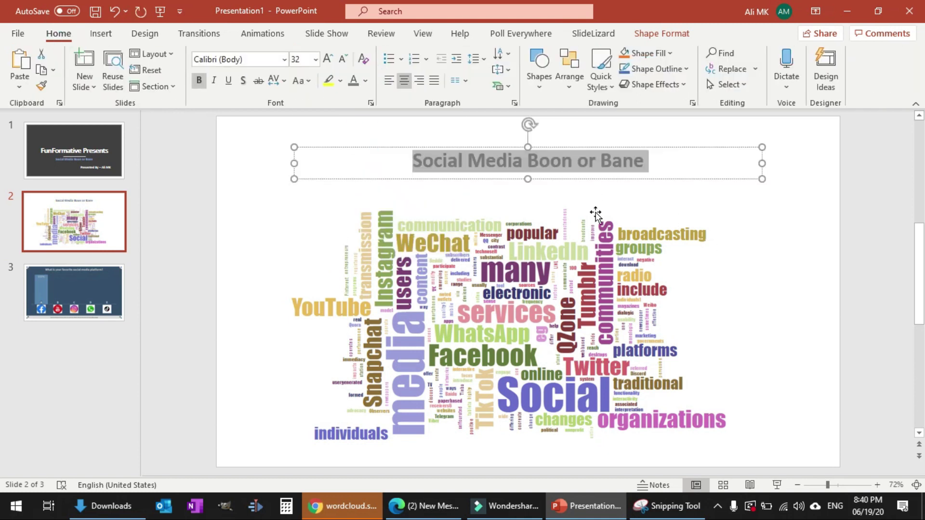
Retype the slide 2 title as 'Favorite Social Media Poll', then return to slide 1
text(Prese)
key(BackSpace)
key(BackSpace)
key(BackSpace)
key(BackSpace)
key(BackSpace)
text(Favourite Social)
key(BackSpace)
key(BackSpace)
key(BackSpace)
key(BackSpace)
key(BackSpace)
key(BackSpace)
key(BackSpace)
key(BackSpace)
key(BackSpace)
key(BackSpace)
key(BackSpace)
key(BackSpace)
text(rite Social Media Poll)
click(796, 286)
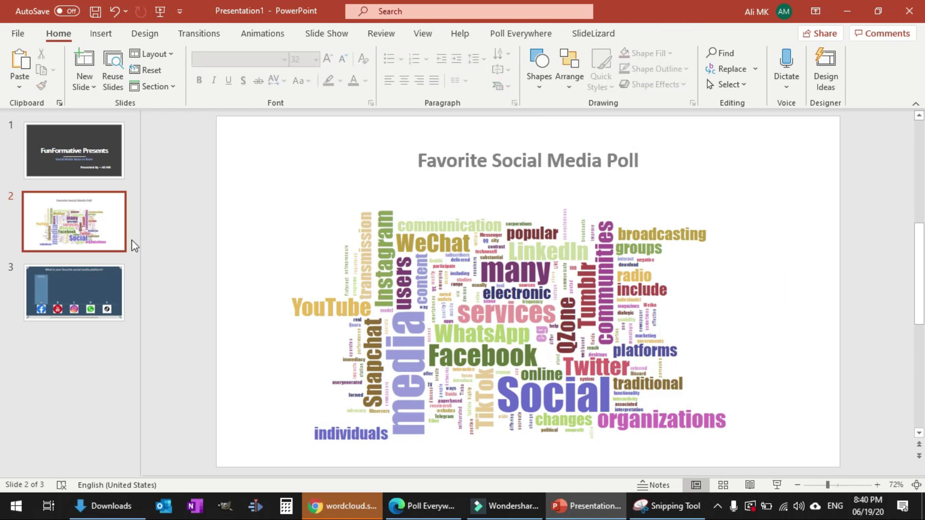
click(93, 169)
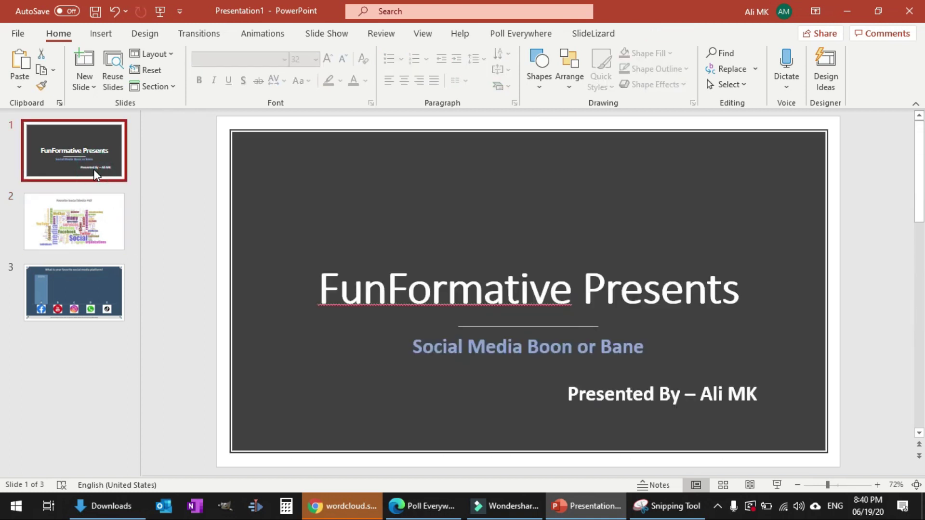
Run the slide show from slide 1 through the word cloud to the live poll
key(F5)
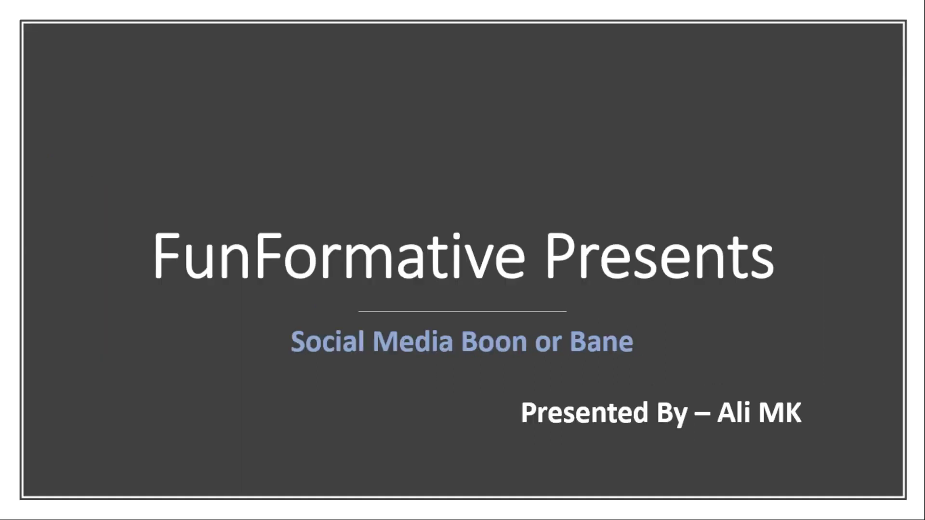
key(Right)
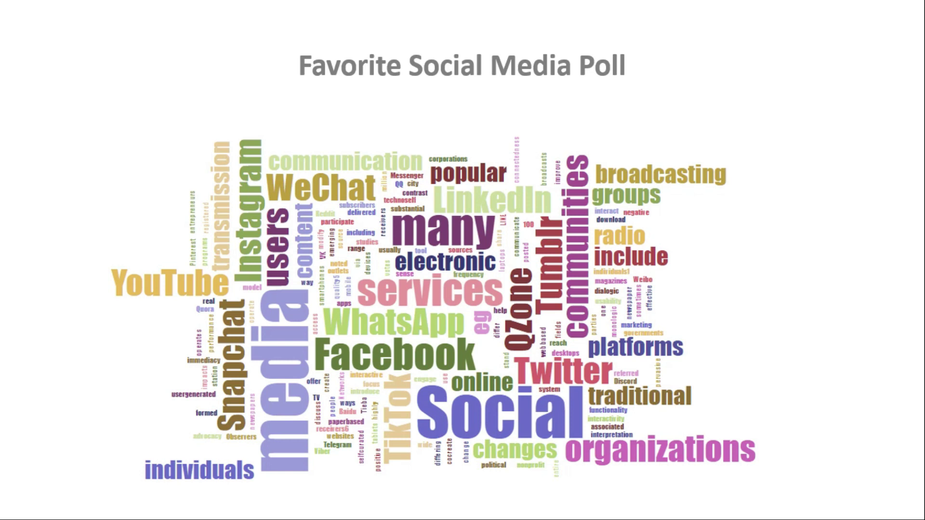
key(Right)
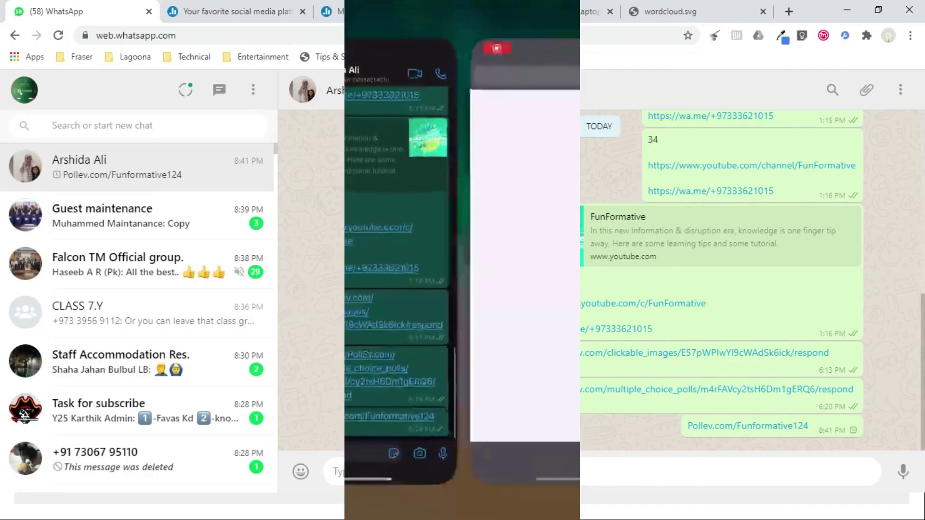
Open the shared Pollev.com/Funformative124 link from the WhatsApp chat
click(784, 427)
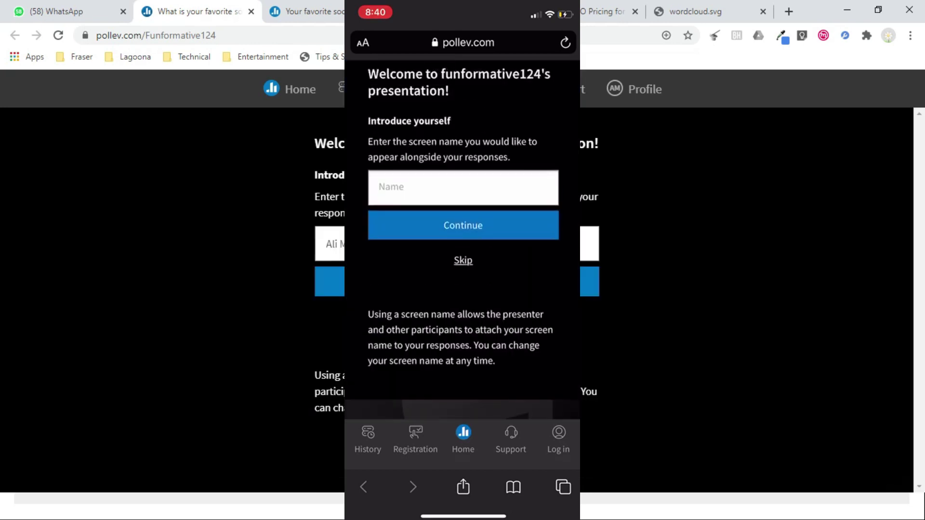
Join the poll with screen name FunFormative and vote for YouTube
click(462, 203)
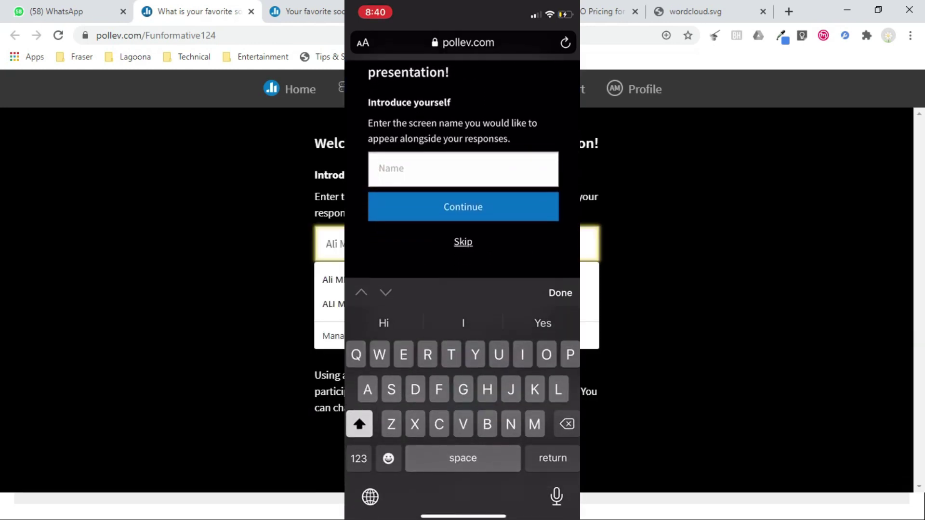
text(Fun)
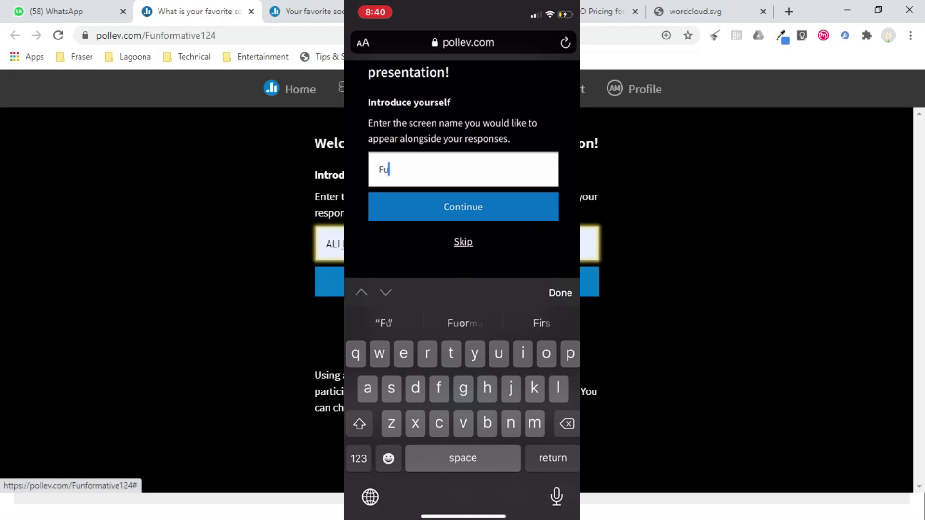
click(543, 323)
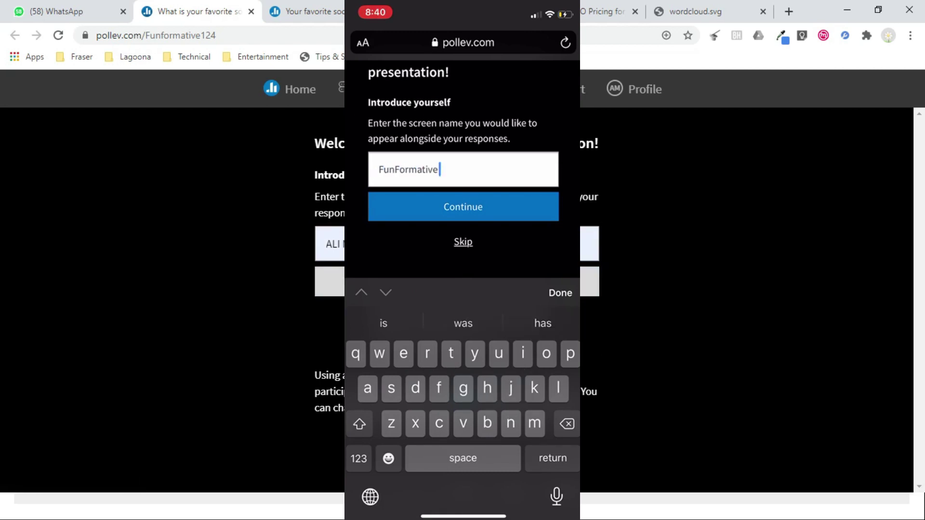
click(463, 207)
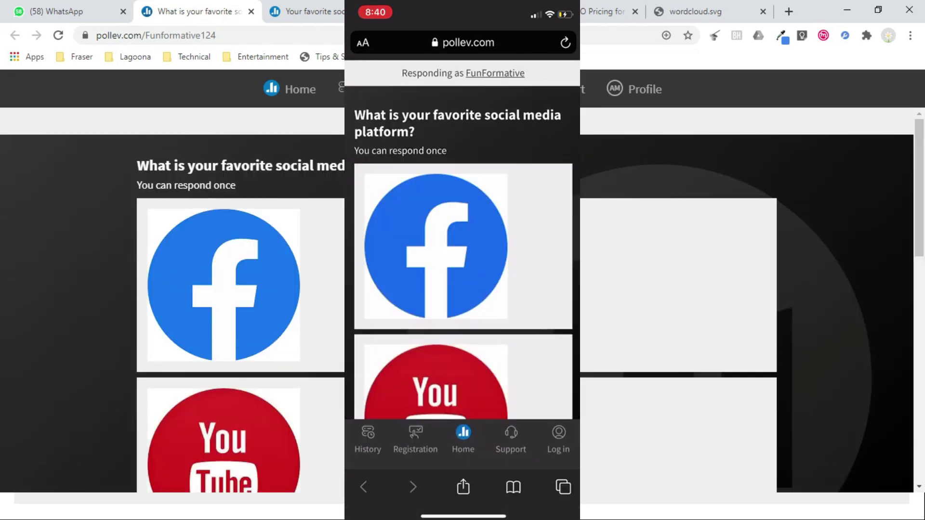
scroll(3, 183, down, 3)
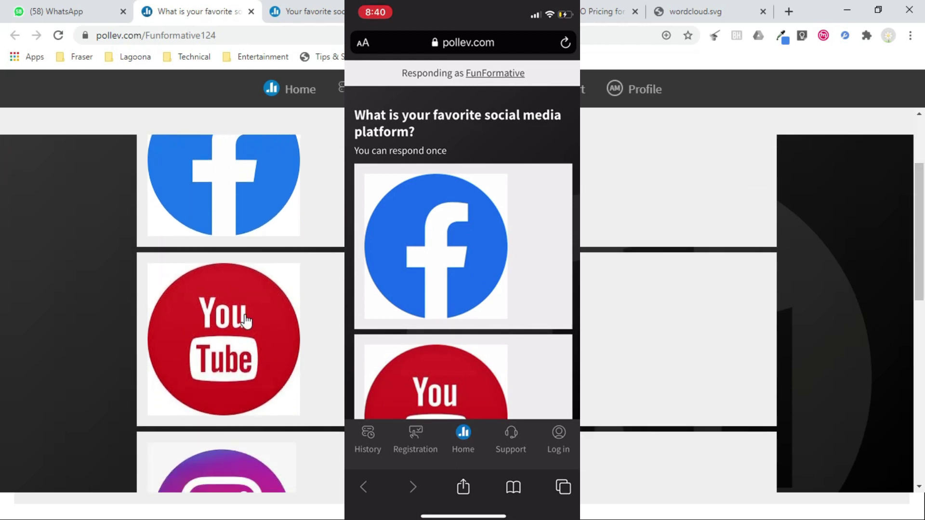
click(244, 313)
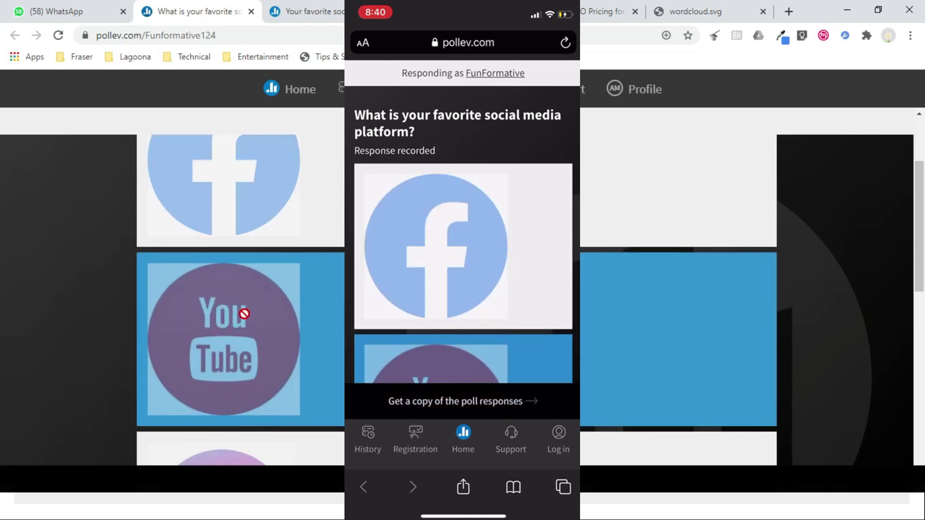
key(alt+Tab)
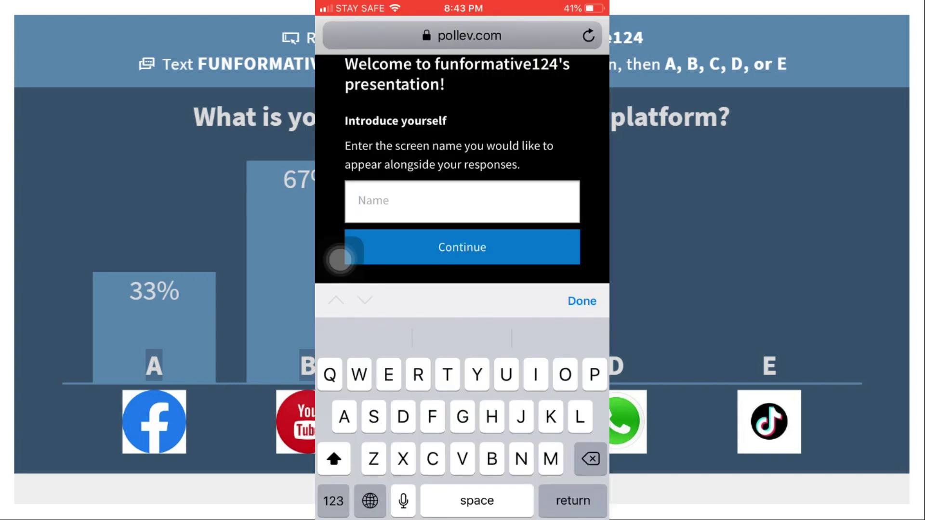
Join the poll from the second phone as Guest and vote for TikTok
text(Gues)
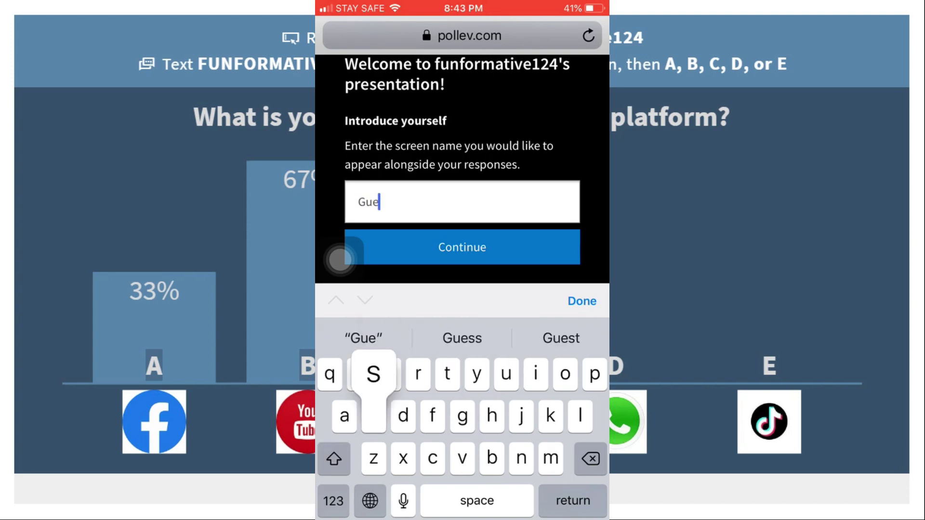
click(561, 338)
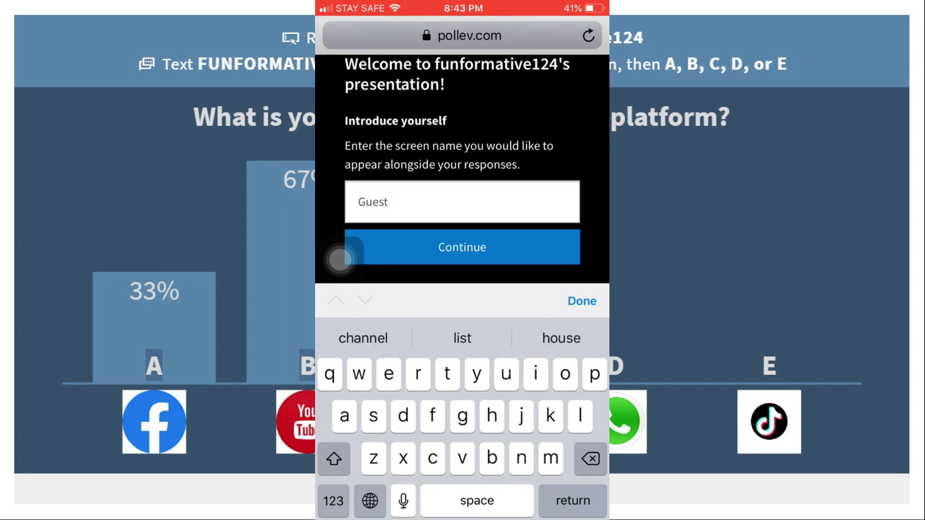
click(582, 301)
click(340, 260)
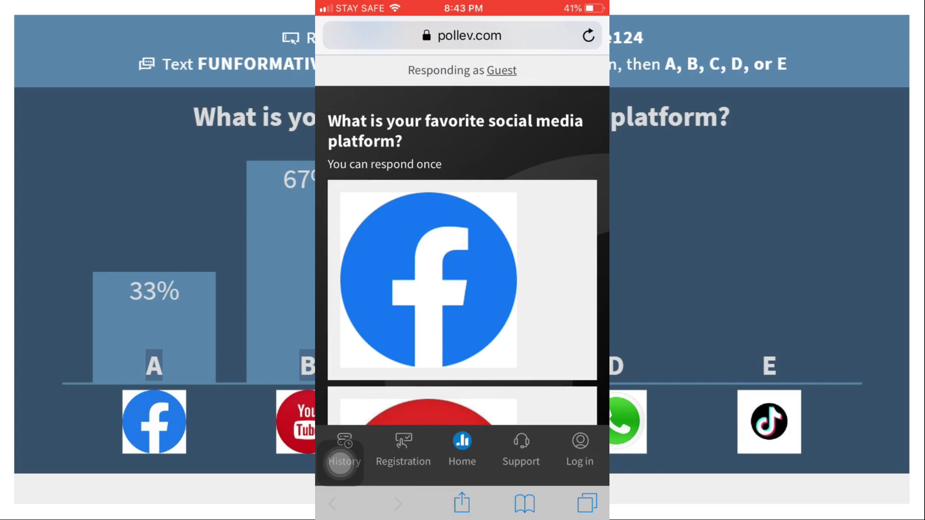
scroll(462, 255, down, 10)
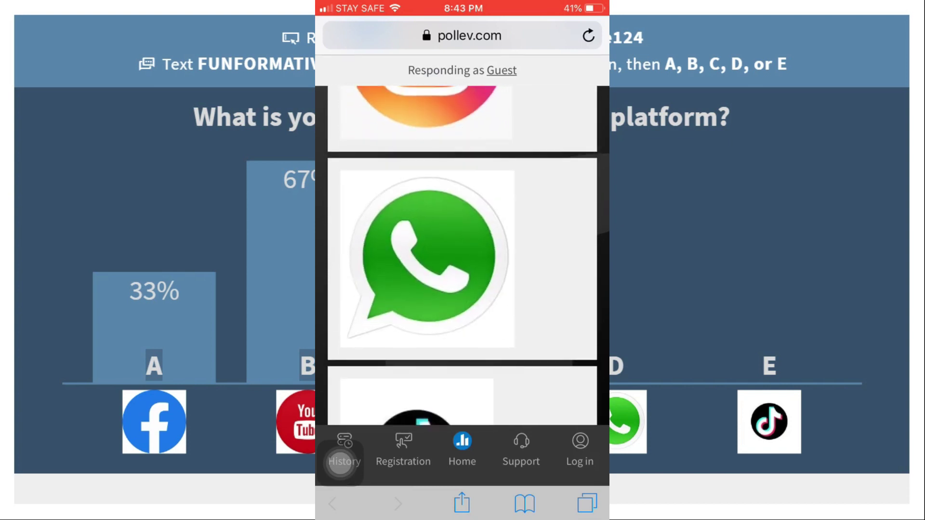
click(416, 277)
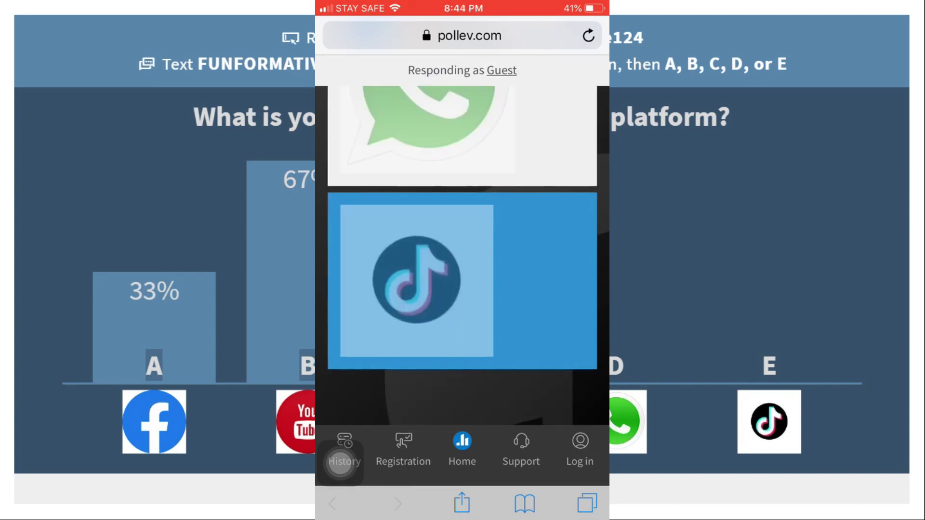